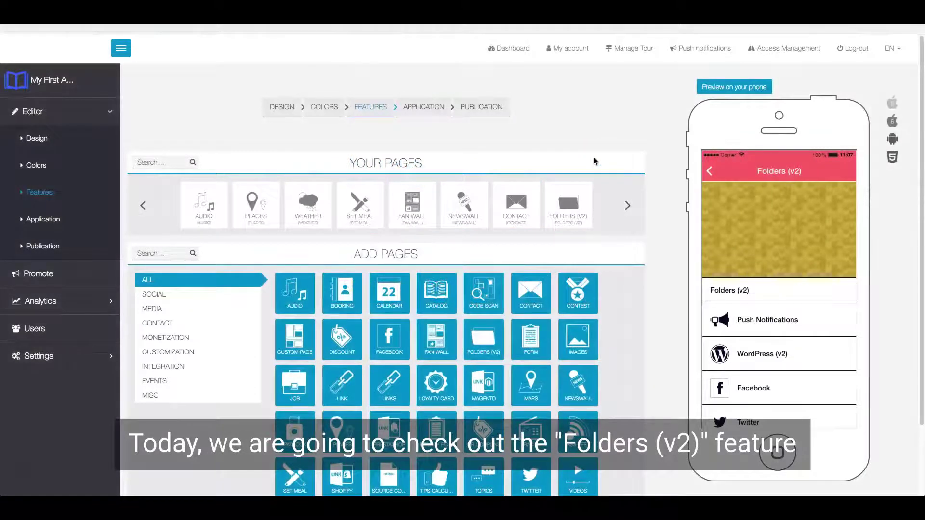
- Open the existing Folders (v2) page and set its folder's title to "My First folder"
{"action": "left_click", "coordinate": [569, 208]}
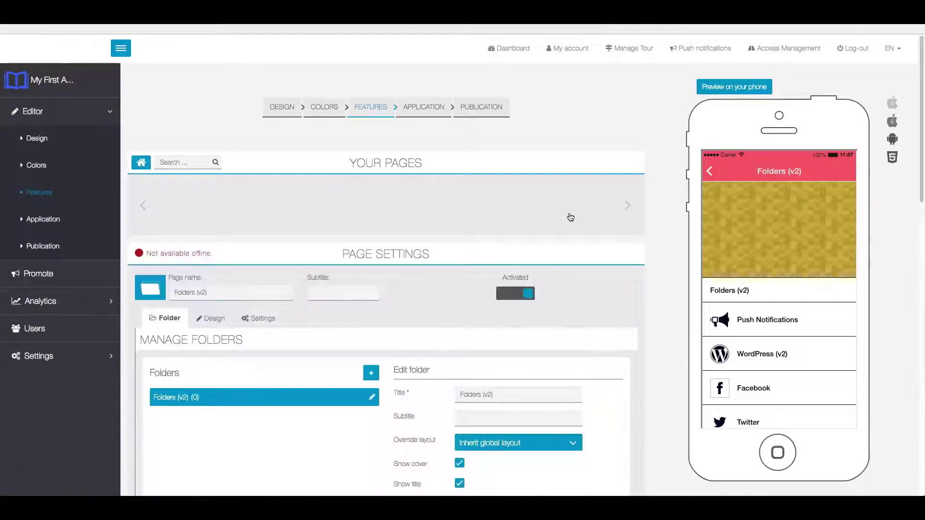
{"action": "scroll", "coordinate": [415, 233], "scroll_direction": "down", "scroll_amount": 3}
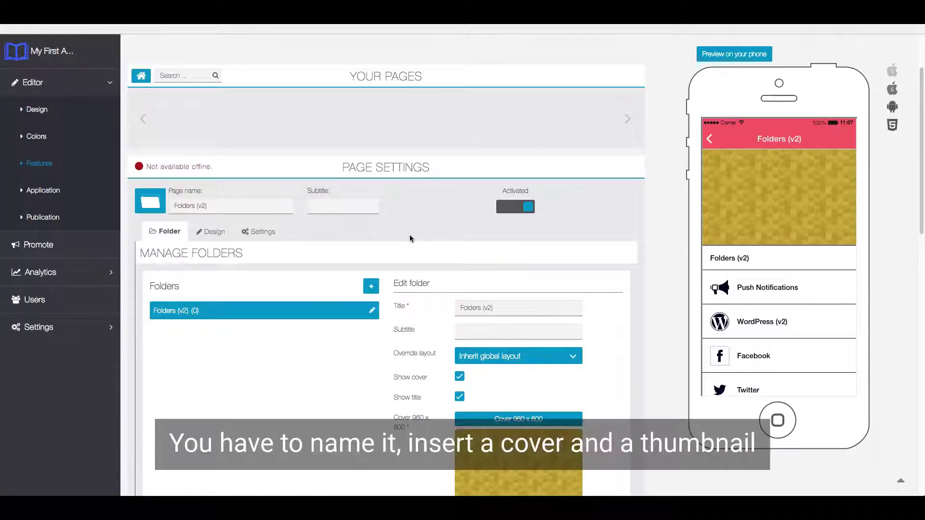
{"action": "scroll", "coordinate": [409, 238], "scroll_direction": "down", "scroll_amount": 3}
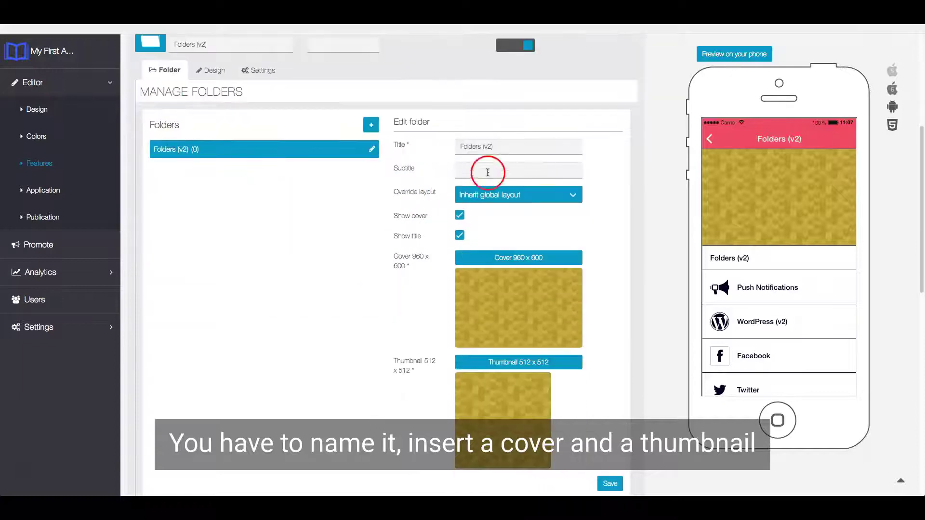
{"action": "left_click_drag", "start_coordinate": [507, 149], "coordinate": [452, 148]}
{"action": "type", "text": "My First"}
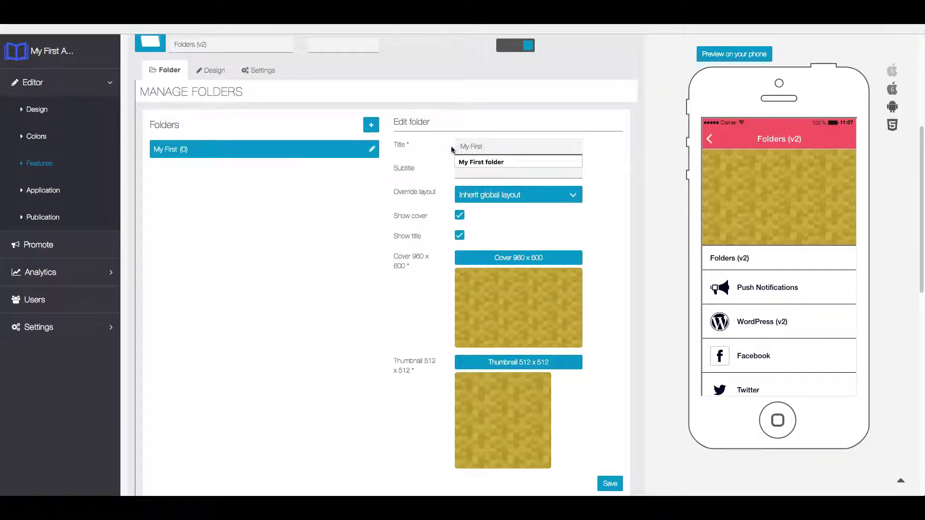
{"action": "type", "text": " folder"}
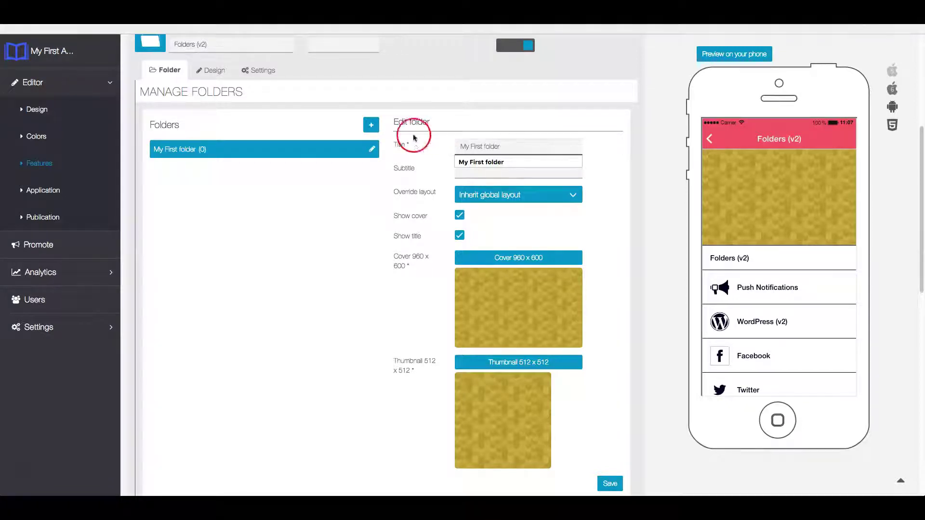
{"action": "left_click", "coordinate": [369, 221]}
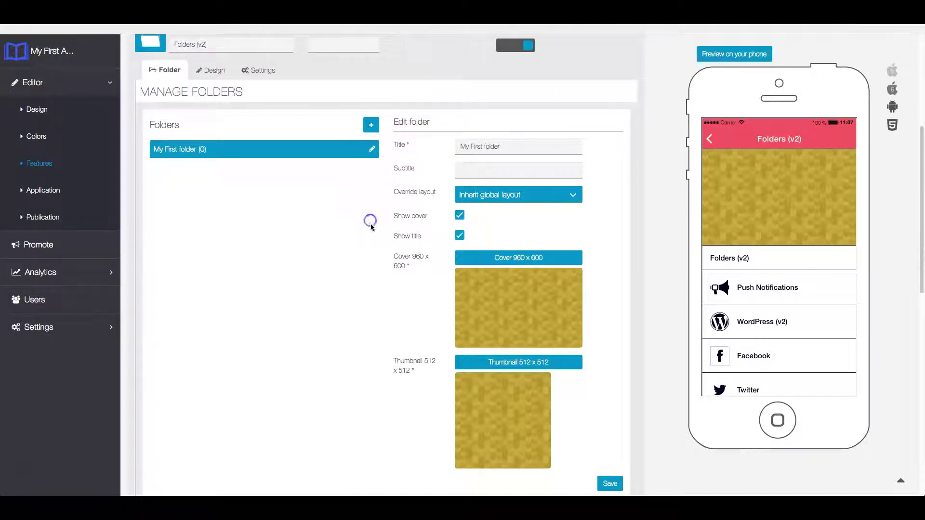
- Upload Background.jpg from Pictures as the folder's cover, cropped to the middle part of the image
{"action": "left_click", "coordinate": [499, 259]}
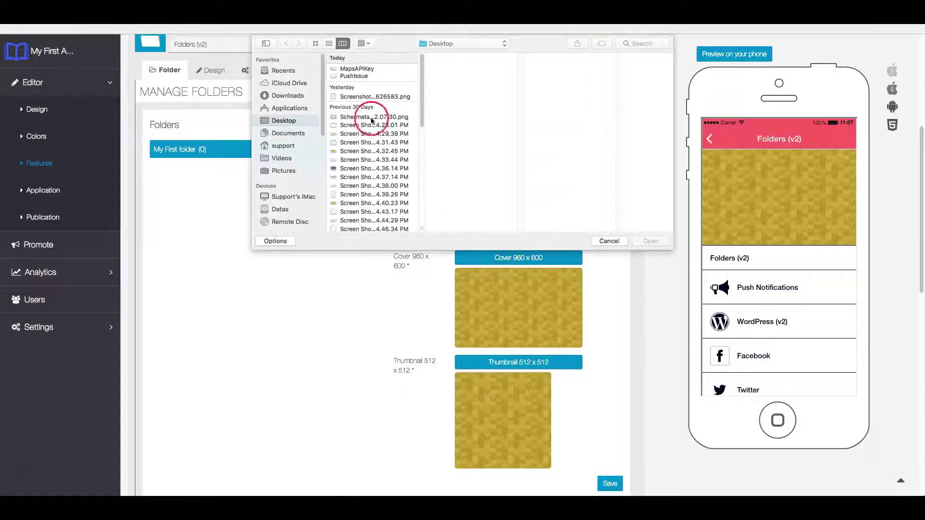
{"action": "left_click", "coordinate": [283, 170]}
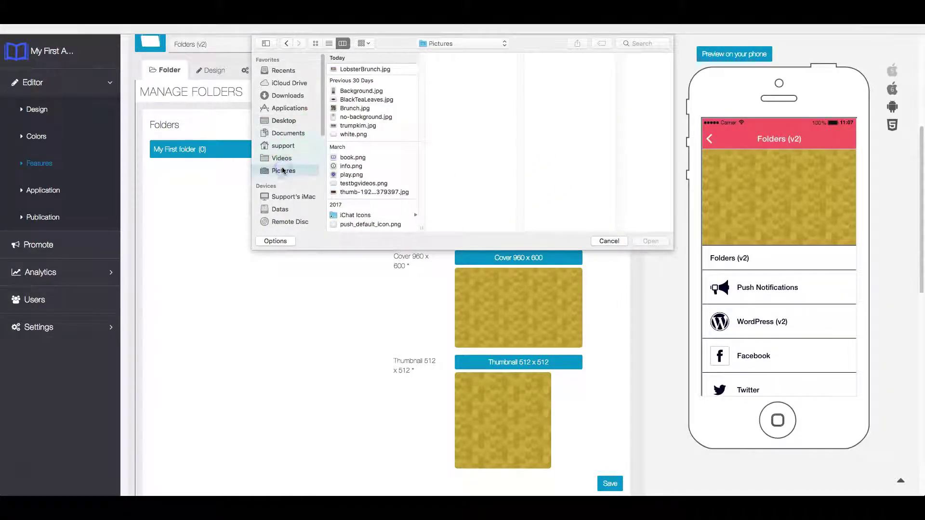
{"action": "left_click", "coordinate": [377, 92]}
{"action": "left_click", "coordinate": [649, 240]}
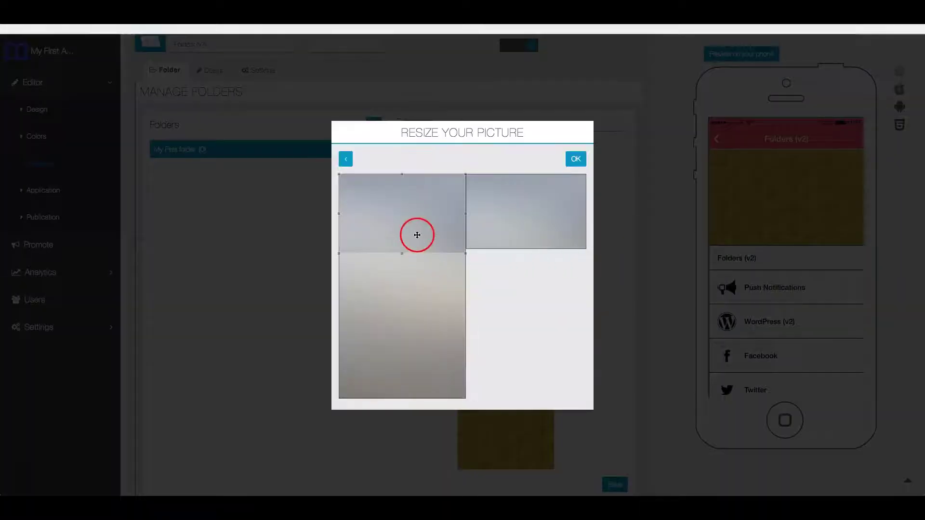
{"action": "left_click_drag", "start_coordinate": [416, 239], "coordinate": [412, 290]}
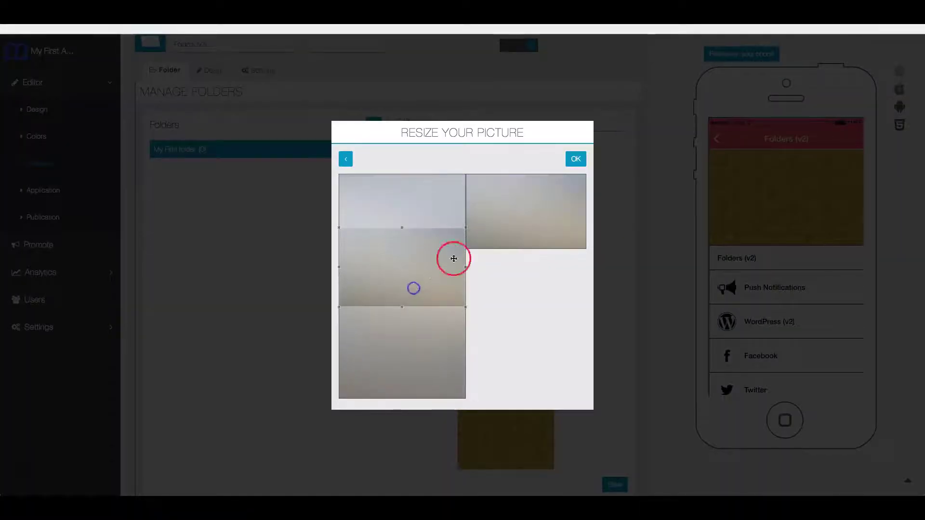
{"action": "left_click", "coordinate": [576, 160]}
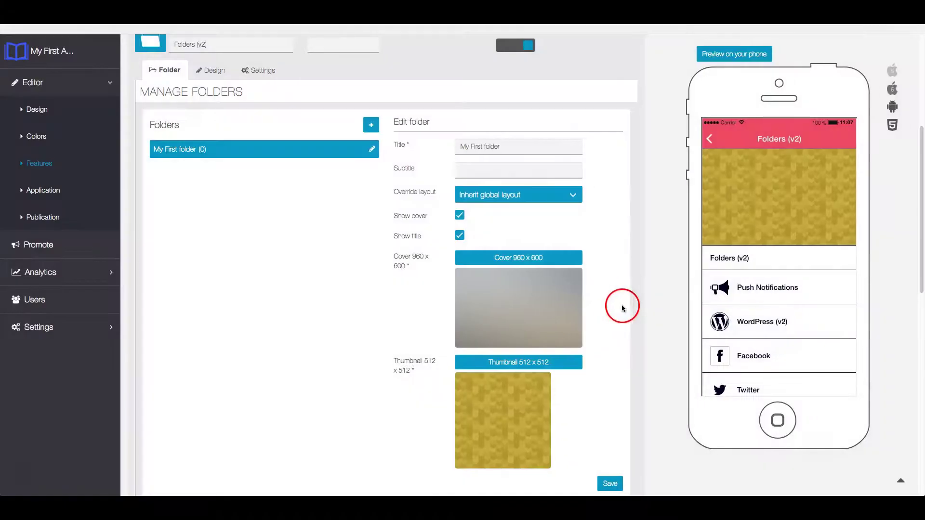
- Upload no-background.jpg from Pictures as the folder's 512 x 512 thumbnail, accepting the crop
{"action": "left_click", "coordinate": [569, 366]}
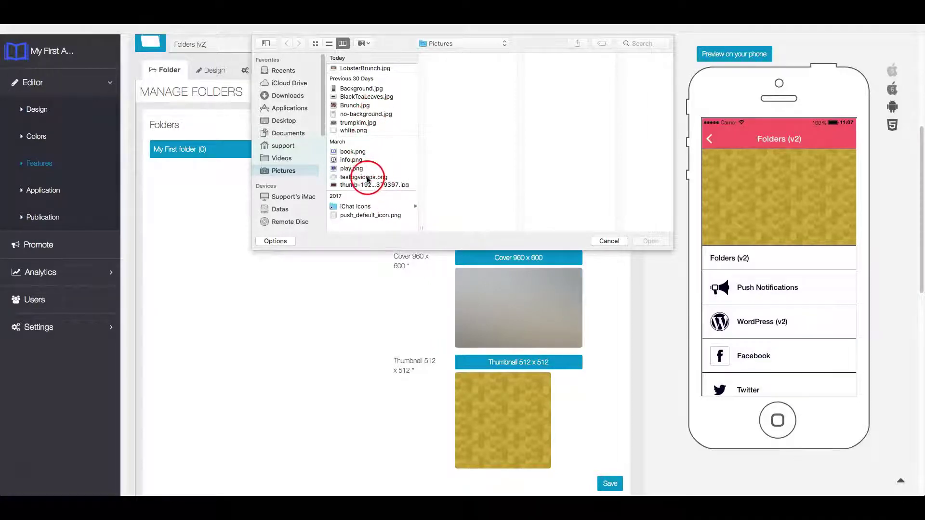
{"action": "left_click", "coordinate": [362, 114]}
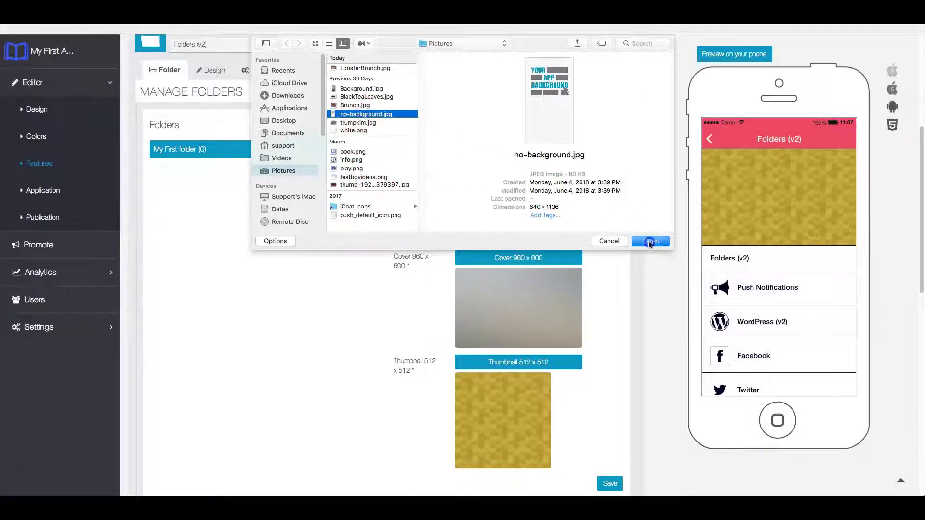
{"action": "left_click", "coordinate": [651, 241]}
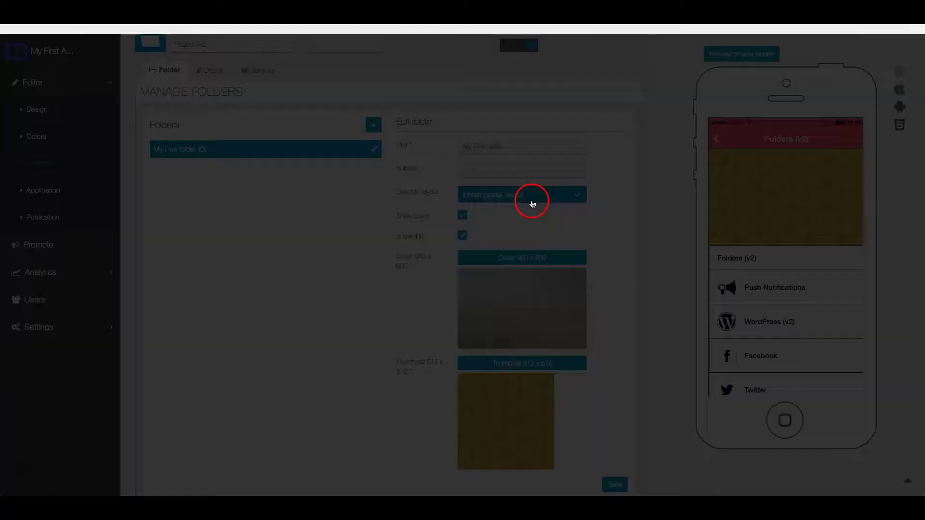
{"action": "left_click", "coordinate": [409, 214]}
{"action": "left_click", "coordinate": [576, 159]}
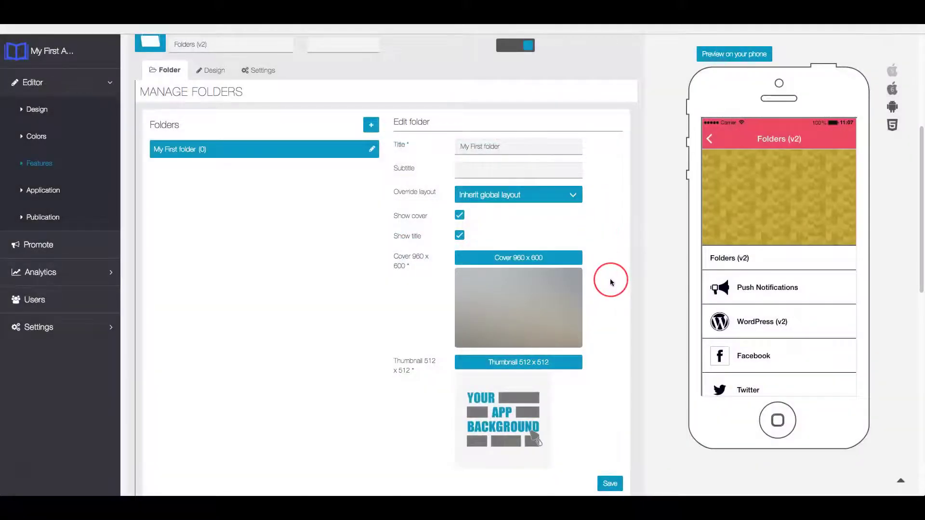
- Set the folder's subtitle to "First folder", keep Show cover enabled, and save the folder
{"action": "scroll", "coordinate": [609, 279], "scroll_direction": "down", "scroll_amount": 1}
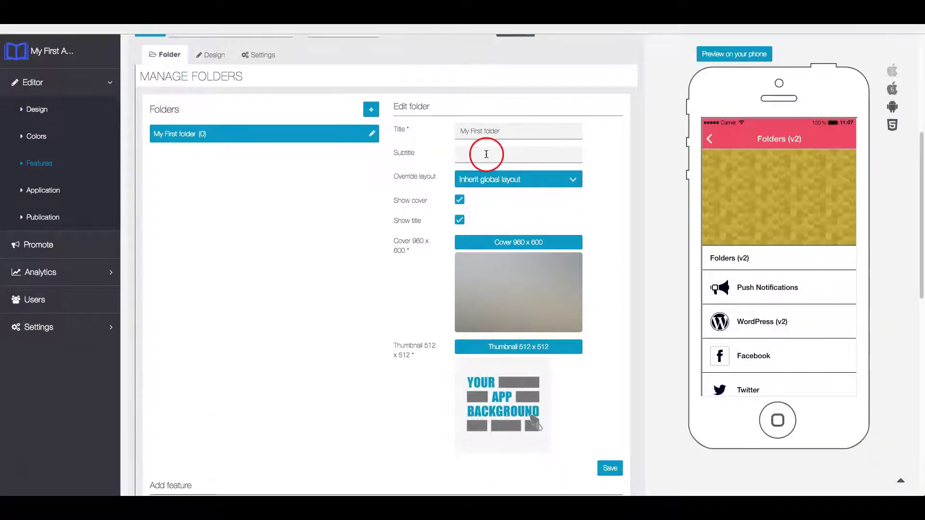
{"action": "left_click", "coordinate": [487, 155]}
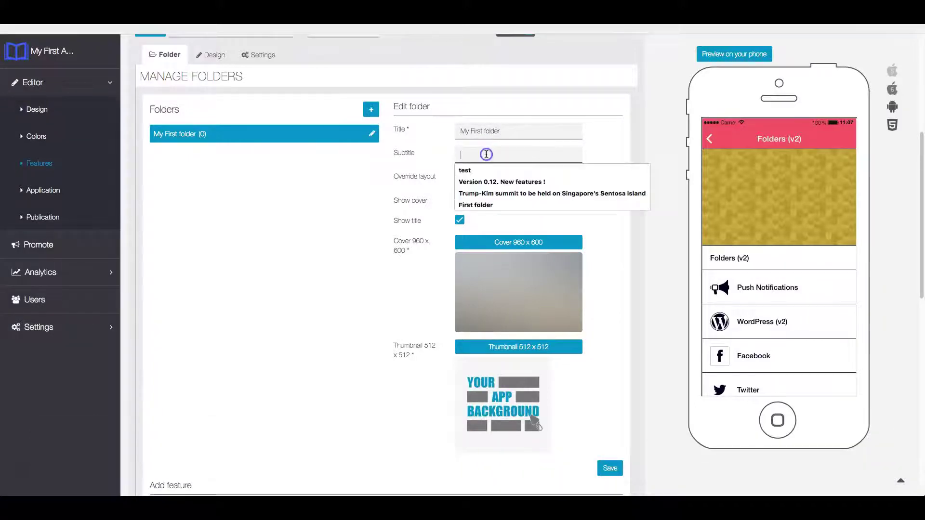
{"action": "left_click", "coordinate": [488, 205]}
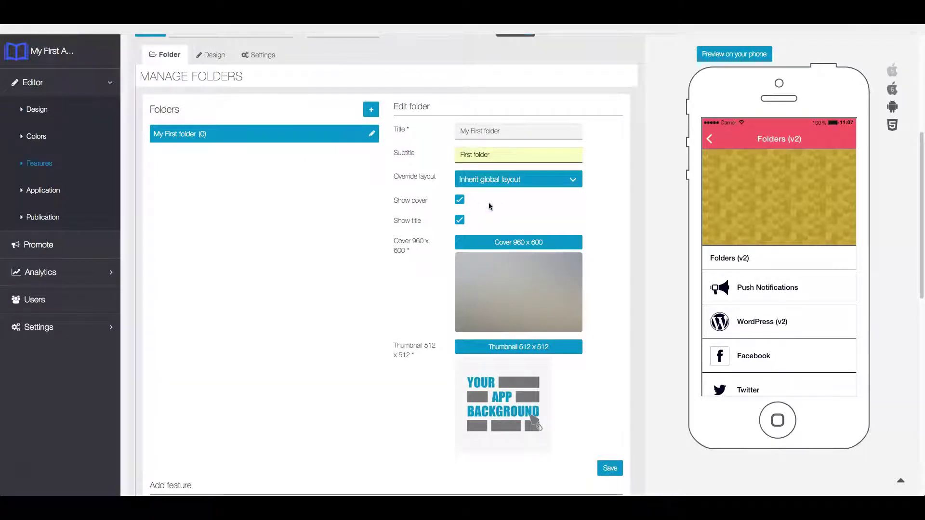
{"action": "left_click", "coordinate": [460, 200]}
{"action": "left_click", "coordinate": [459, 200]}
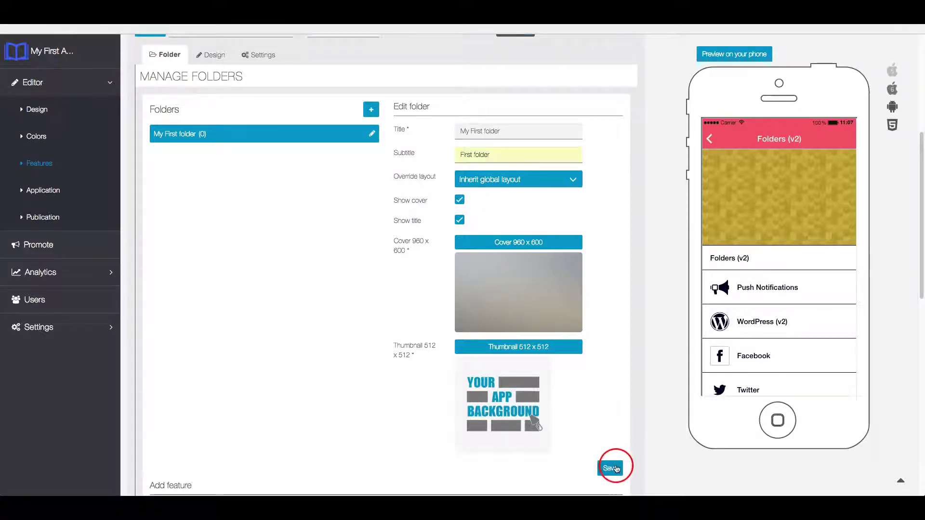
{"action": "left_click", "coordinate": [611, 467]}
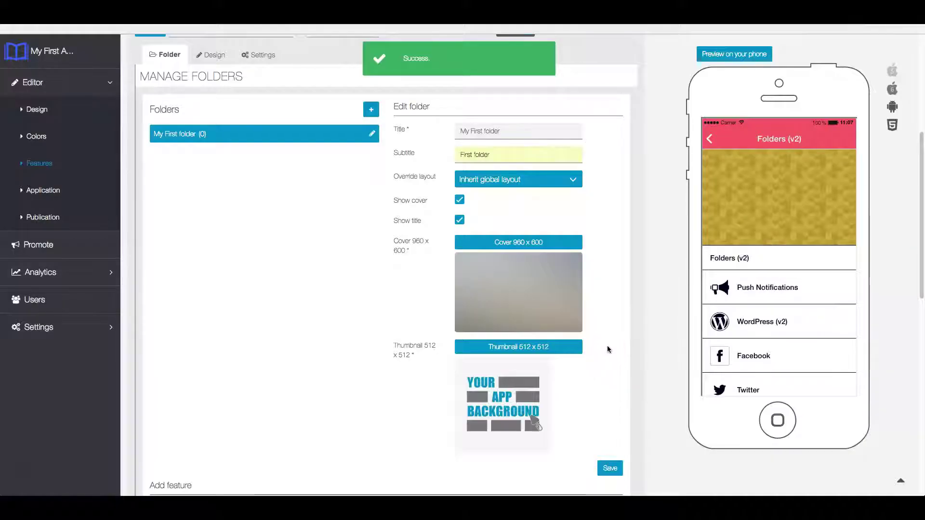
- Reload the features editor and reopen the Folders (v2) page to refresh the phone preview
{"action": "left_click", "coordinate": [608, 343]}
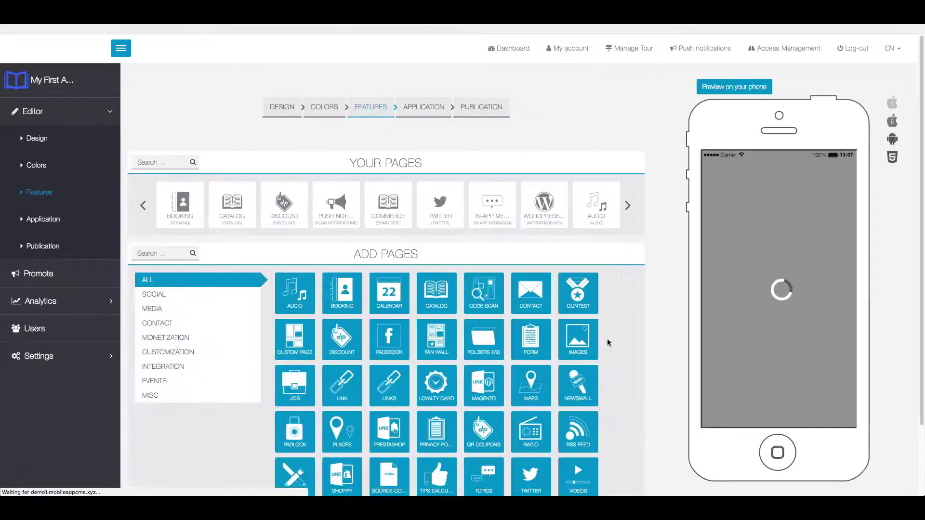
{"action": "left_click", "coordinate": [620, 307]}
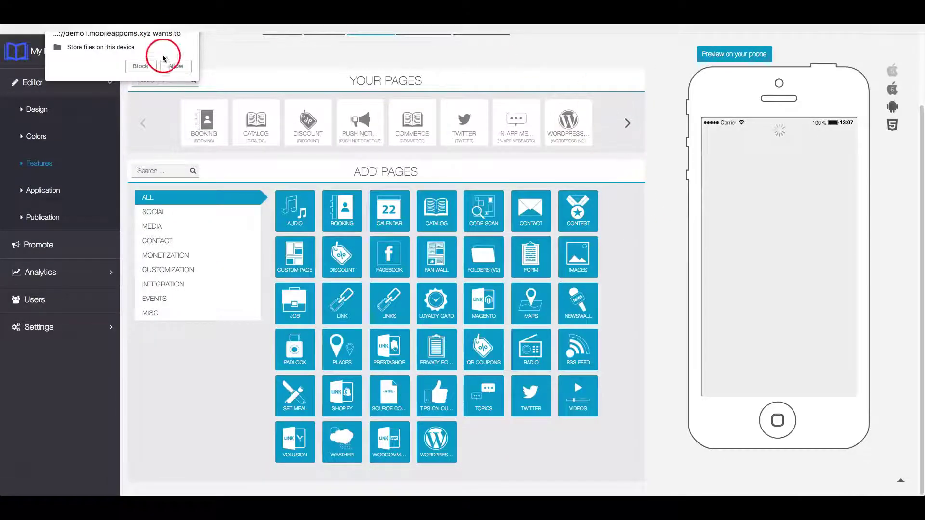
{"action": "left_click", "coordinate": [164, 59]}
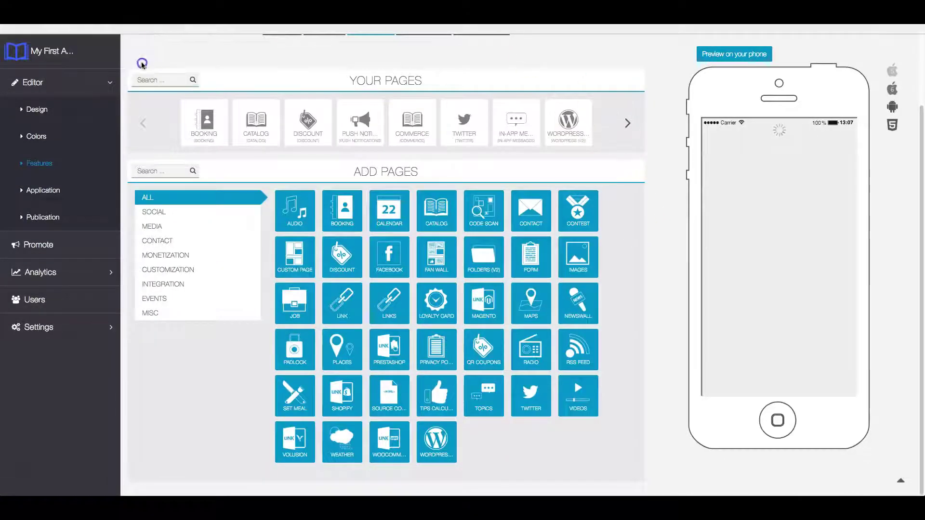
{"action": "left_click", "coordinate": [628, 124]}
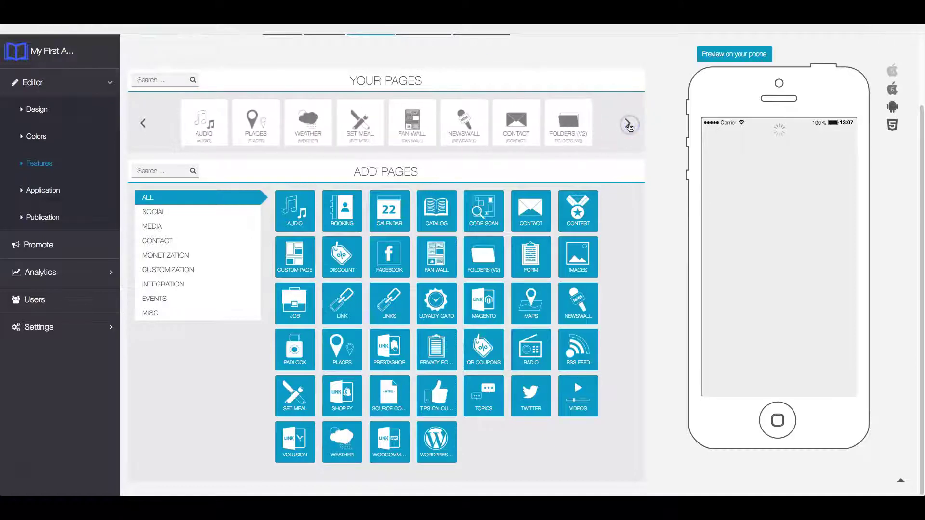
{"action": "left_click", "coordinate": [572, 124]}
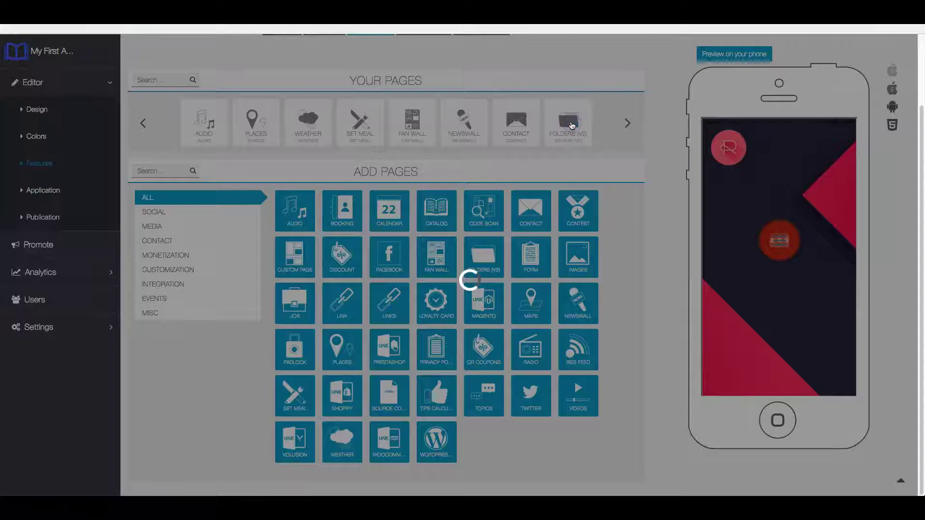
{"action": "left_click", "coordinate": [614, 141]}
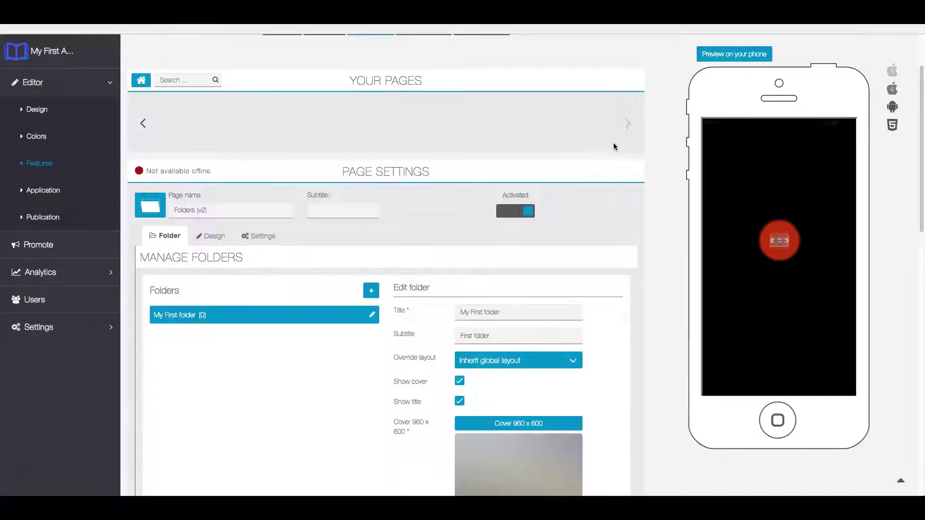
{"action": "left_click", "coordinate": [617, 170]}
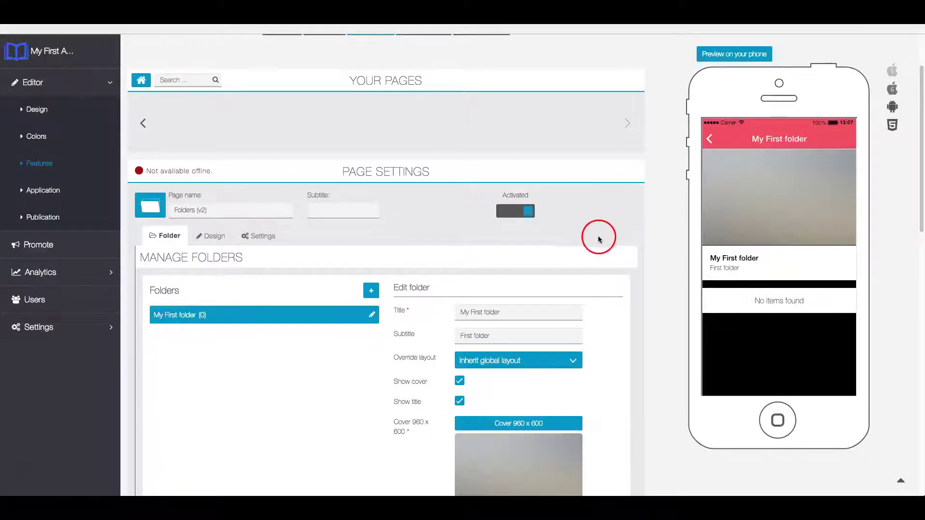
- Apply the second layout, a two-column grid of square tiles, to the Folders (v2) page design
{"action": "left_click", "coordinate": [209, 236]}
{"action": "scroll", "coordinate": [505, 209], "scroll_direction": "down", "scroll_amount": 3}
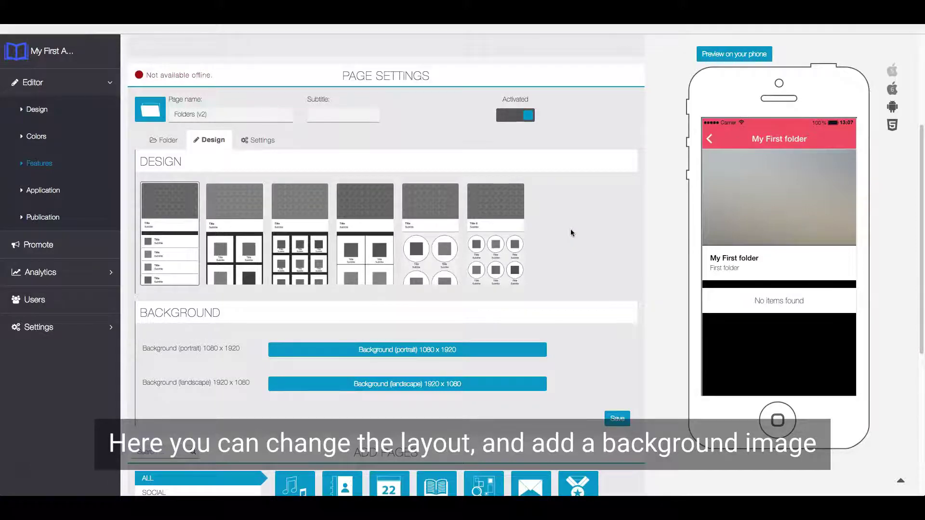
{"action": "left_click", "coordinate": [237, 246]}
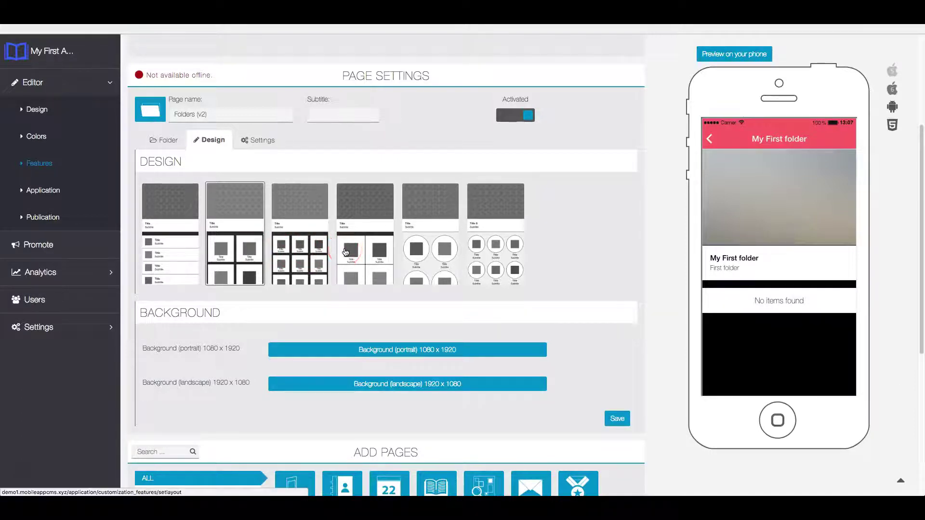
- Upload Background.jpg as the page's portrait background, accept the crop, and save the background settings
{"action": "left_click", "coordinate": [455, 352]}
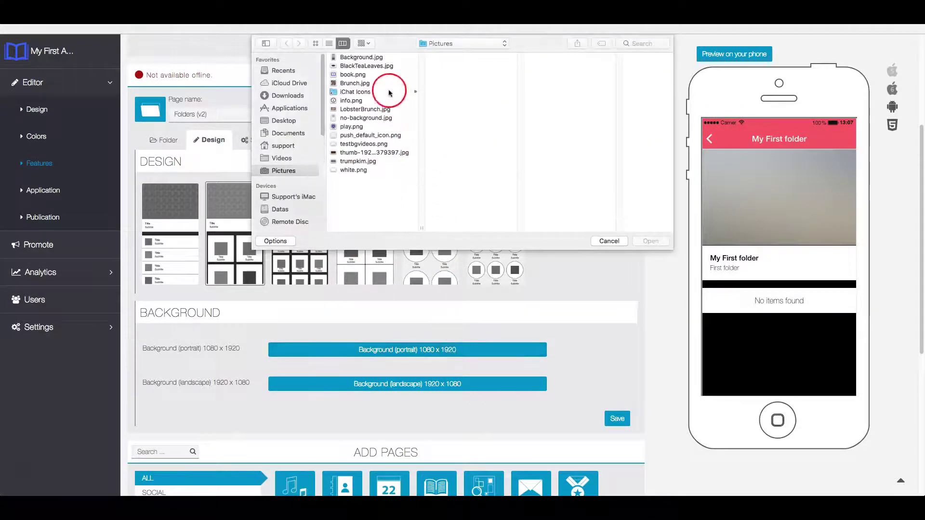
{"action": "left_click", "coordinate": [361, 57]}
{"action": "left_click", "coordinate": [652, 241]}
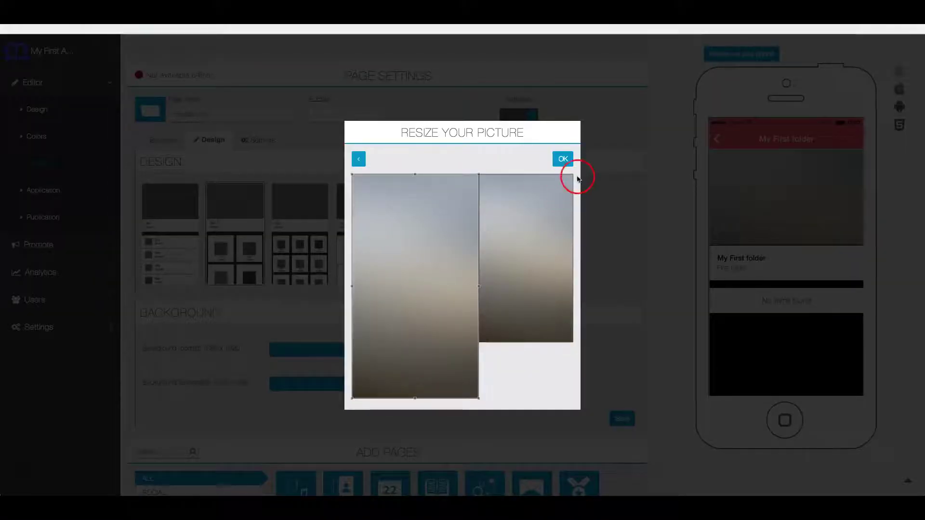
{"action": "left_click", "coordinate": [563, 159]}
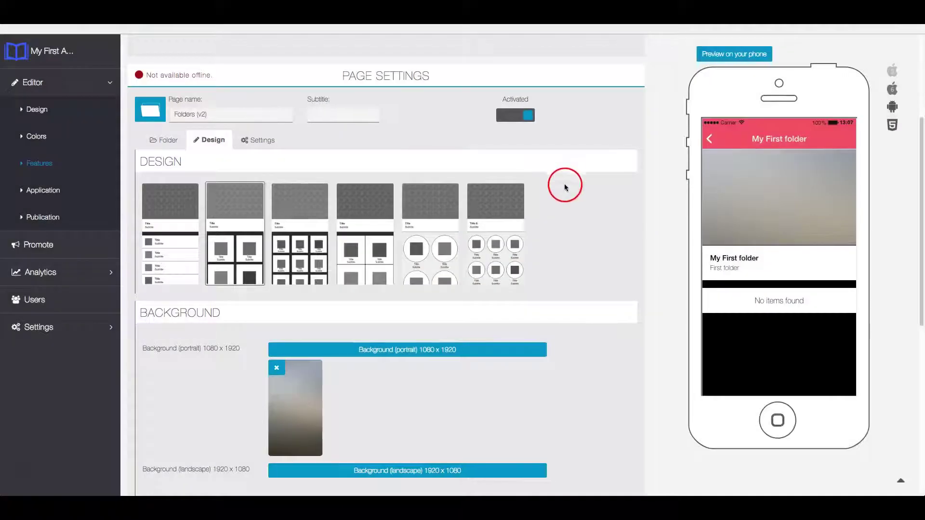
{"action": "scroll", "coordinate": [589, 250], "scroll_direction": "down", "scroll_amount": 3}
{"action": "left_click", "coordinate": [623, 400]}
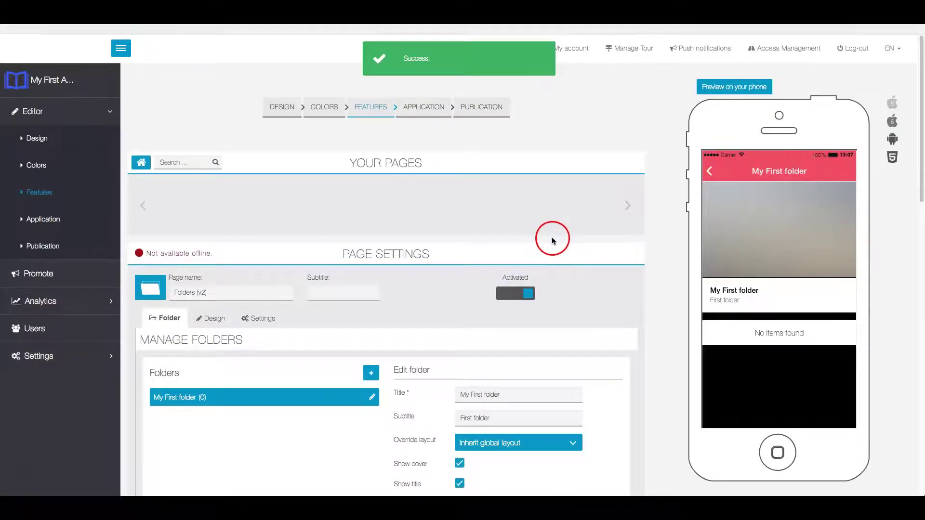
- Set the layout override of My First folder to Layout #6
{"action": "left_click", "coordinate": [521, 246]}
{"action": "scroll", "coordinate": [522, 246], "scroll_direction": "down", "scroll_amount": 3}
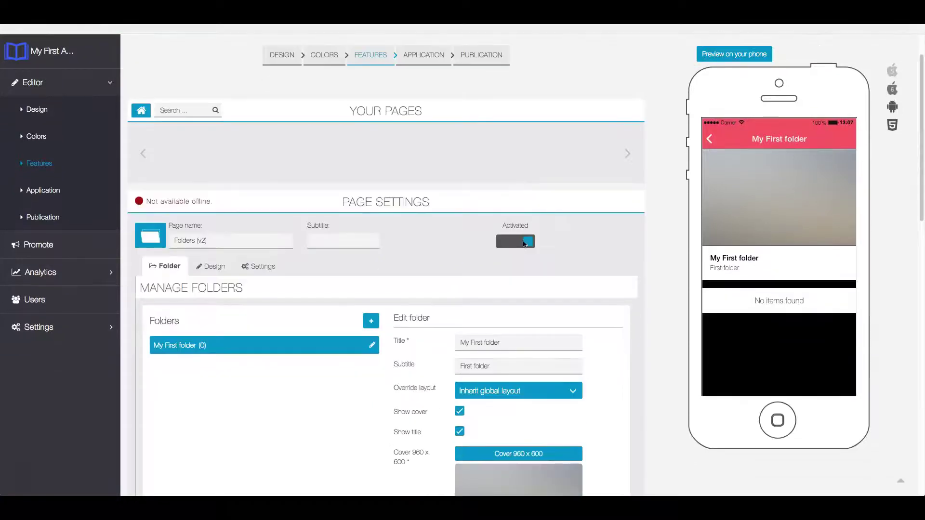
{"action": "left_click", "coordinate": [553, 281]}
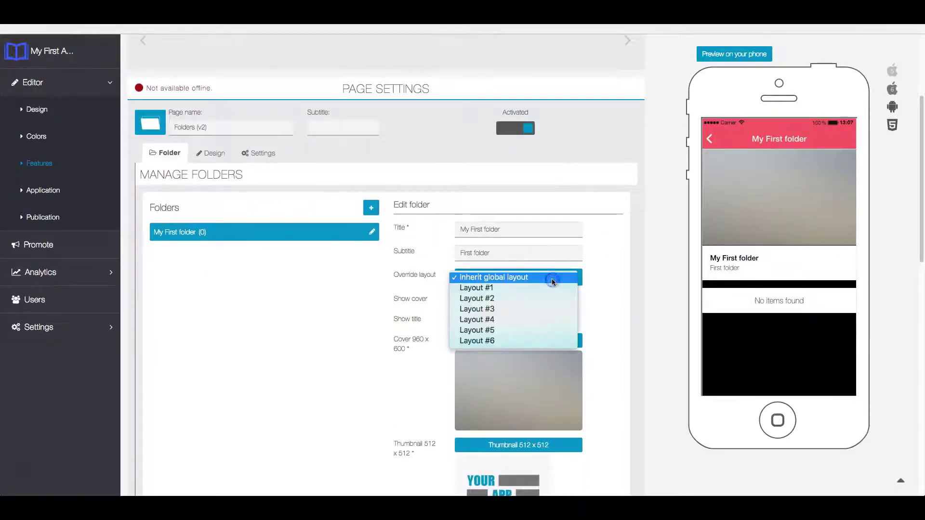
{"action": "left_click", "coordinate": [523, 339]}
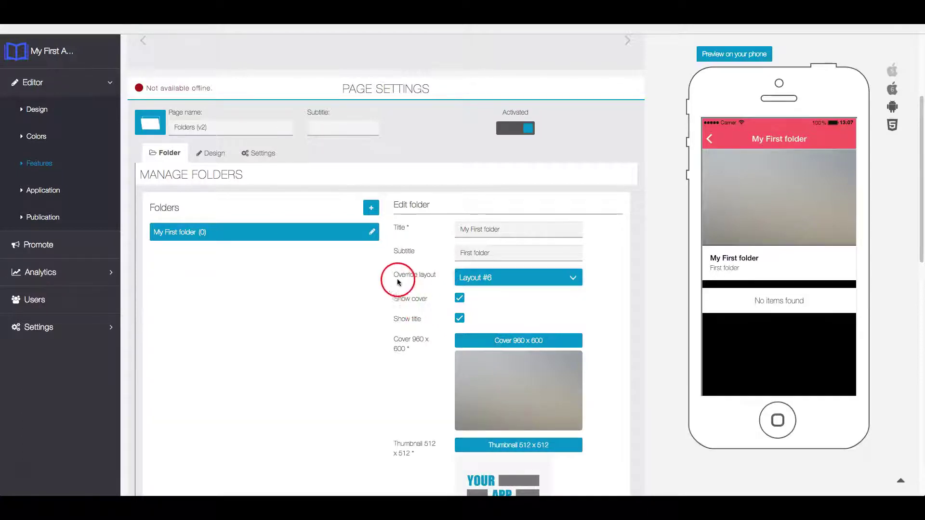
- Add the Contact feature to My First folder
{"action": "scroll", "coordinate": [399, 279], "scroll_direction": "down", "scroll_amount": 1}
{"action": "scroll", "coordinate": [396, 277], "scroll_direction": "down", "scroll_amount": 5}
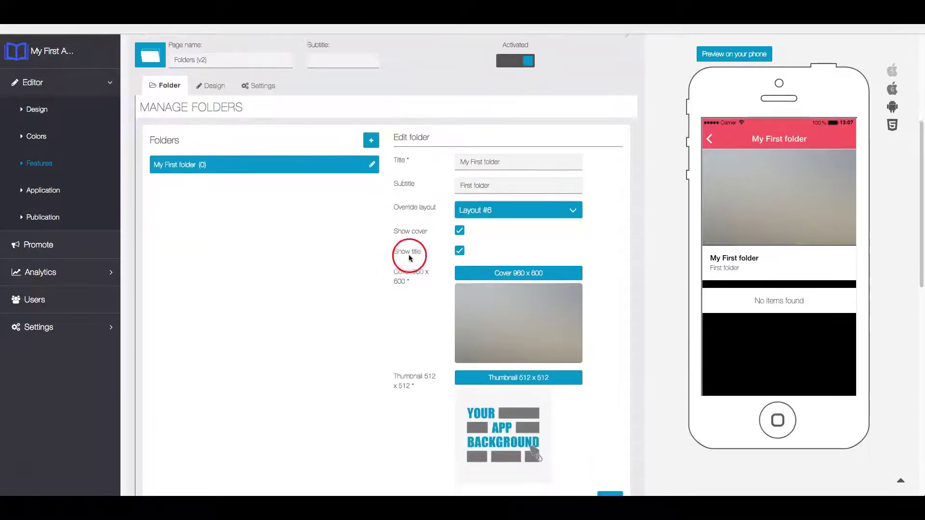
{"action": "scroll", "coordinate": [386, 260], "scroll_direction": "down", "scroll_amount": 1}
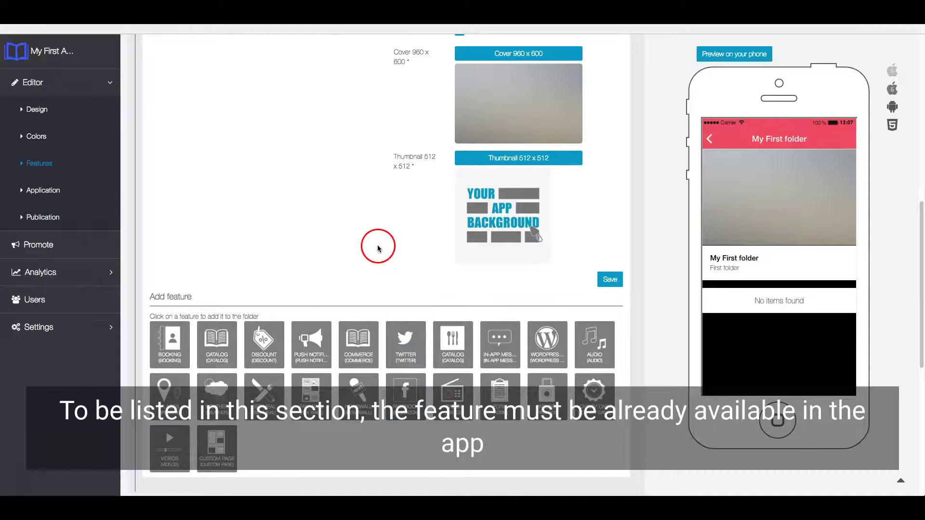
{"action": "scroll", "coordinate": [368, 244], "scroll_direction": "up", "scroll_amount": 6}
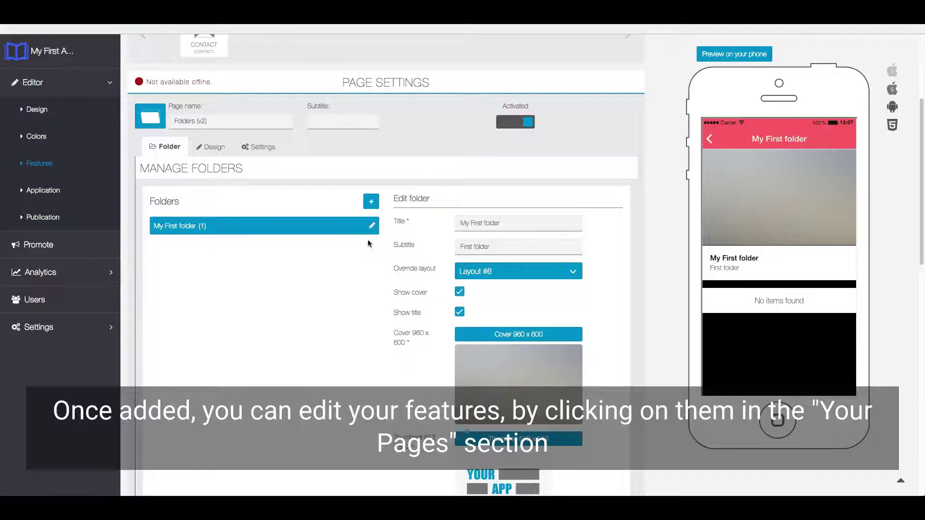
- Open the Contact page from the folder's pages to view its settings, and return to the Folders (v2) page
{"action": "scroll", "coordinate": [202, 97], "scroll_direction": "up", "scroll_amount": 1}
{"action": "left_click", "coordinate": [194, 78]}
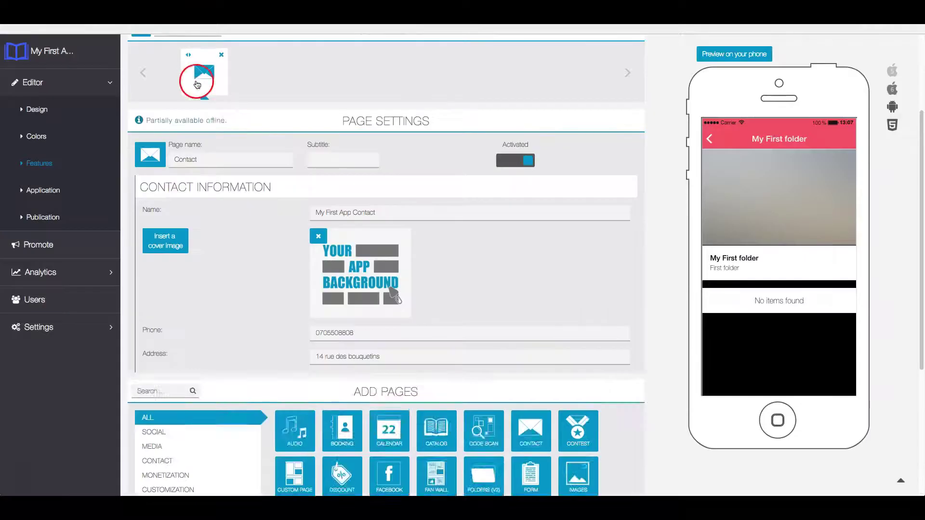
{"action": "left_click", "coordinate": [276, 154]}
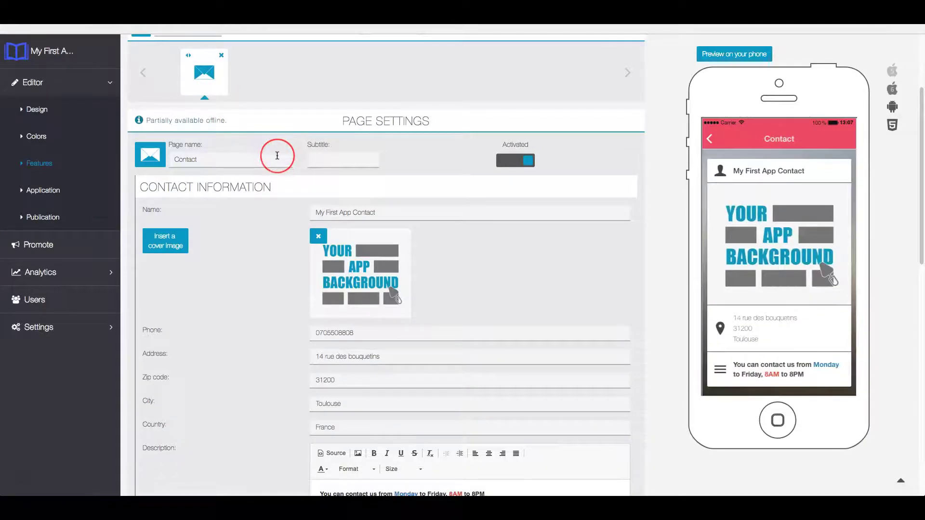
{"action": "scroll", "coordinate": [277, 155], "scroll_direction": "up", "scroll_amount": 1}
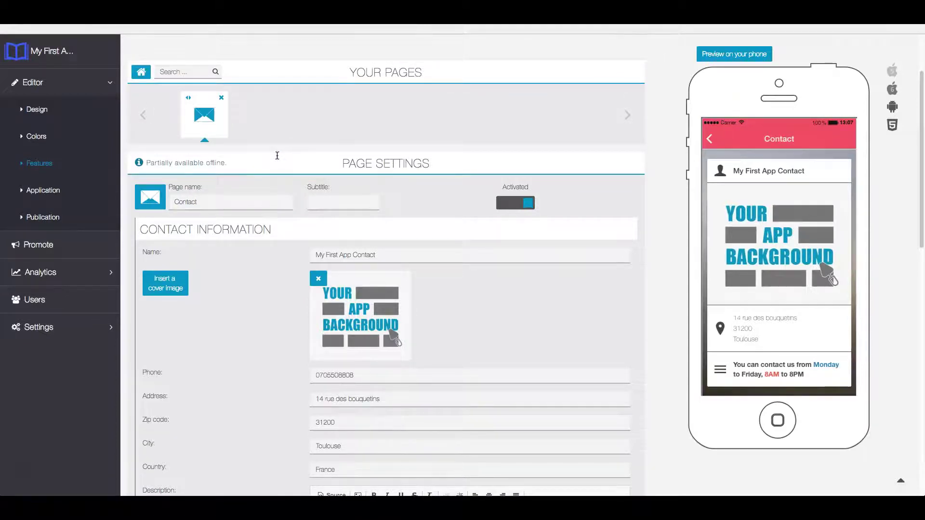
{"action": "left_click", "coordinate": [205, 115]}
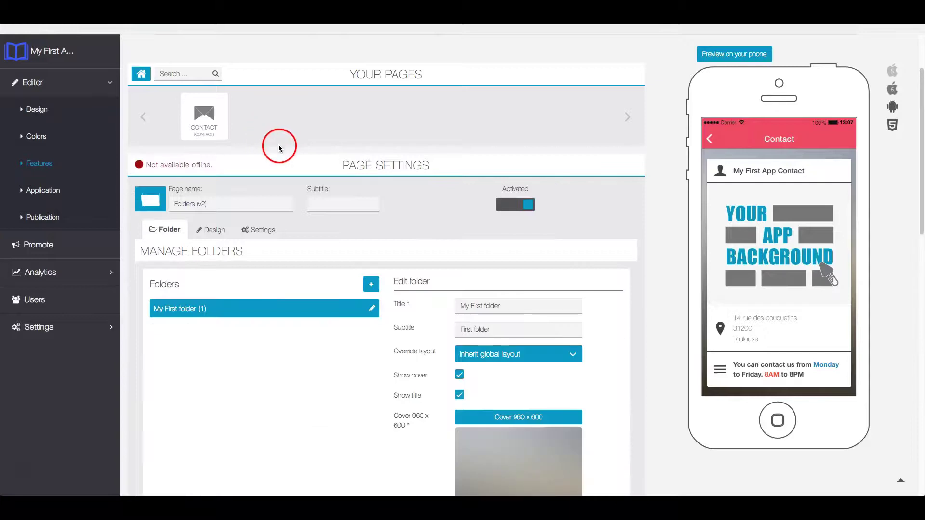
- Remove the Contact page from My First folder and confirm the removal
{"action": "scroll", "coordinate": [385, 212], "scroll_direction": "down", "scroll_amount": 1}
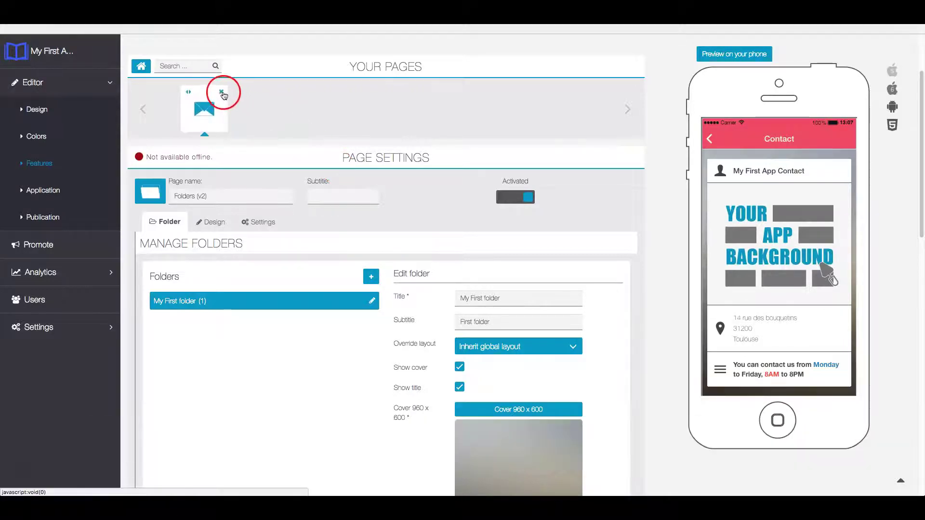
{"action": "left_click", "coordinate": [223, 93]}
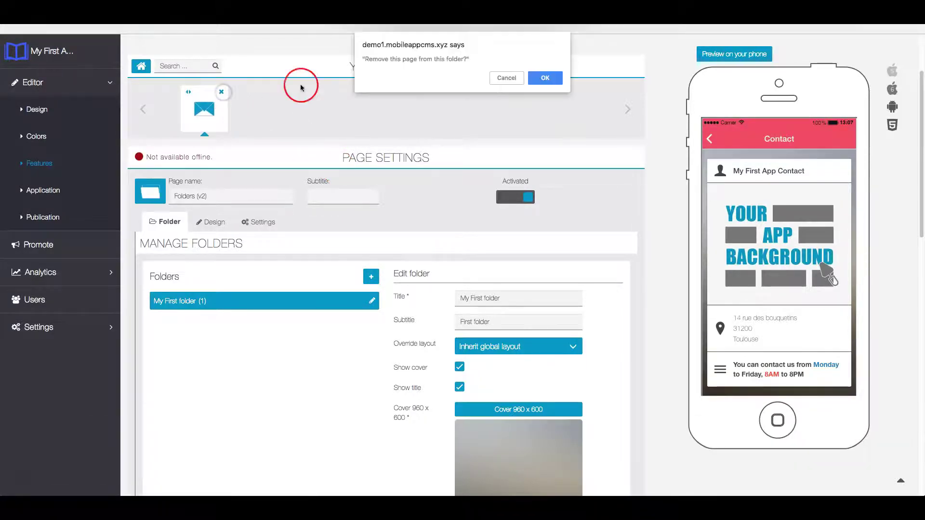
{"action": "left_click", "coordinate": [544, 79]}
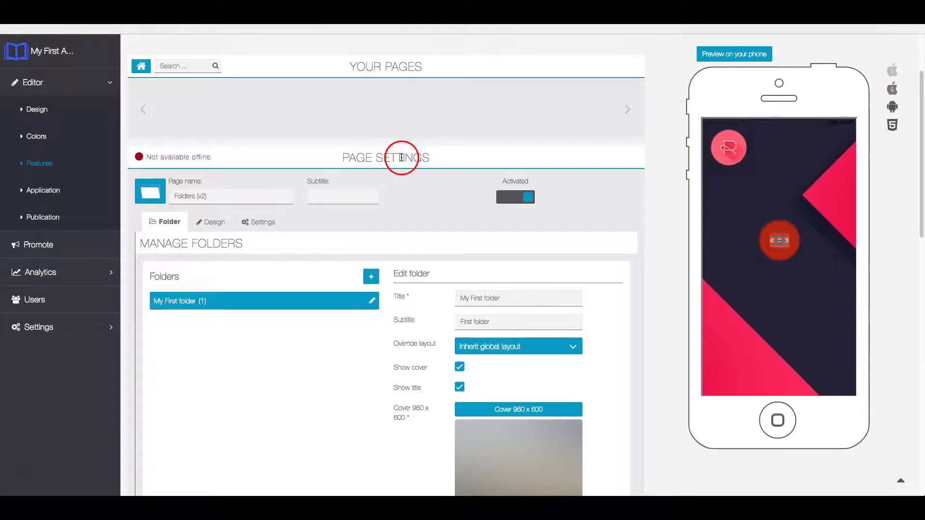
- Create a new subfolder under My First folder and title it "Social Network"
{"action": "scroll", "coordinate": [402, 178], "scroll_direction": "down", "scroll_amount": 1}
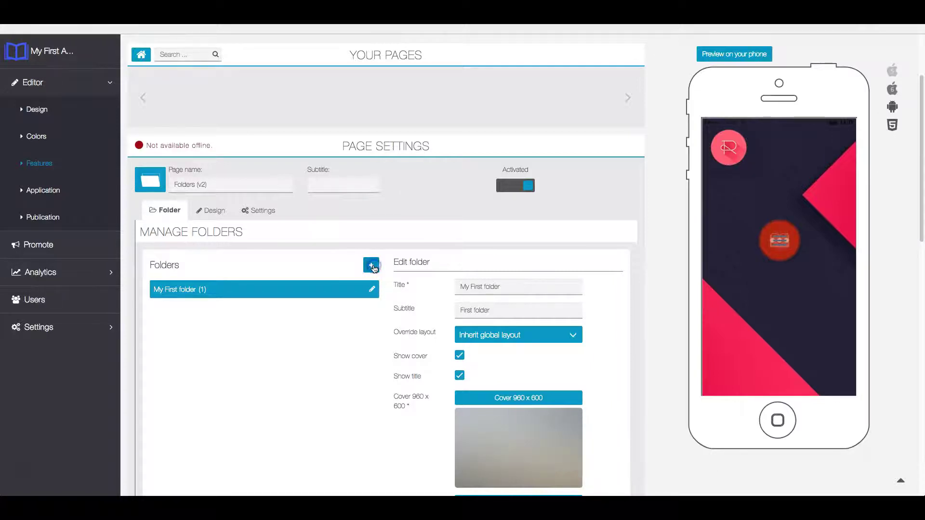
{"action": "left_click", "coordinate": [375, 268]}
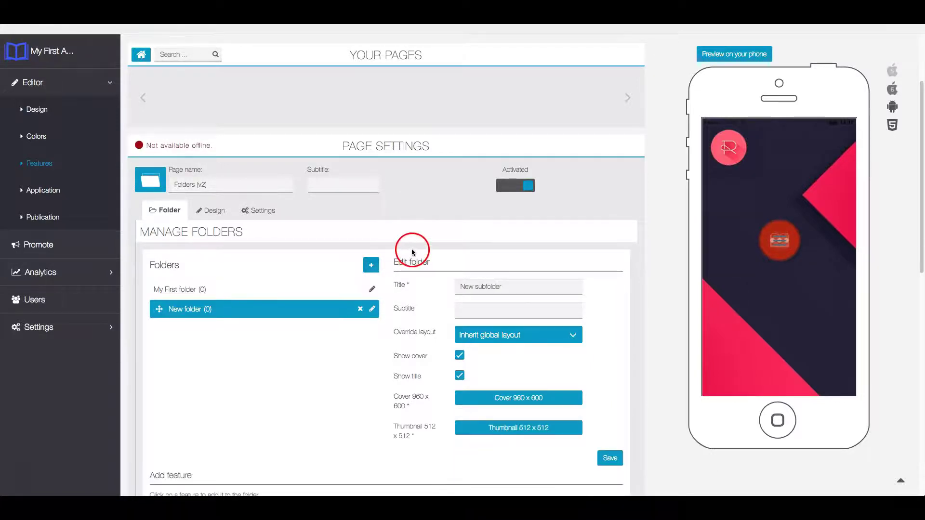
{"action": "double_click", "coordinate": [513, 288]}
{"action": "triple_click", "coordinate": [513, 288]}
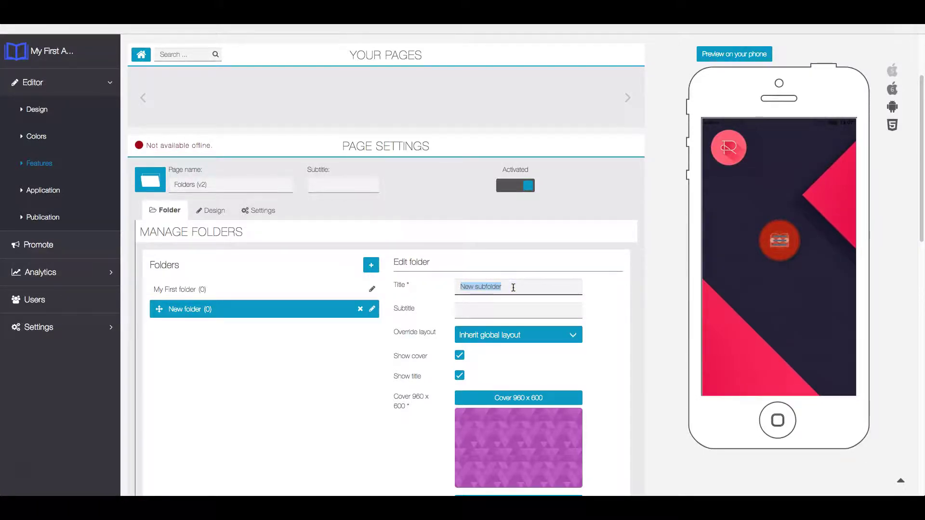
{"action": "type", "text": "Social Network"}
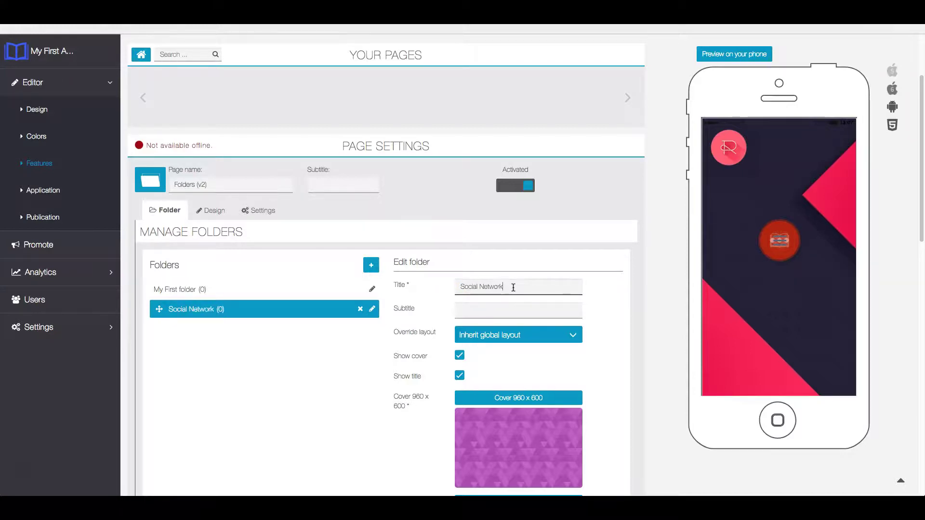
- Add the Twitter and Facebook features to the Social Network folder and save the folder
{"action": "scroll", "coordinate": [578, 270], "scroll_direction": "down", "scroll_amount": 3}
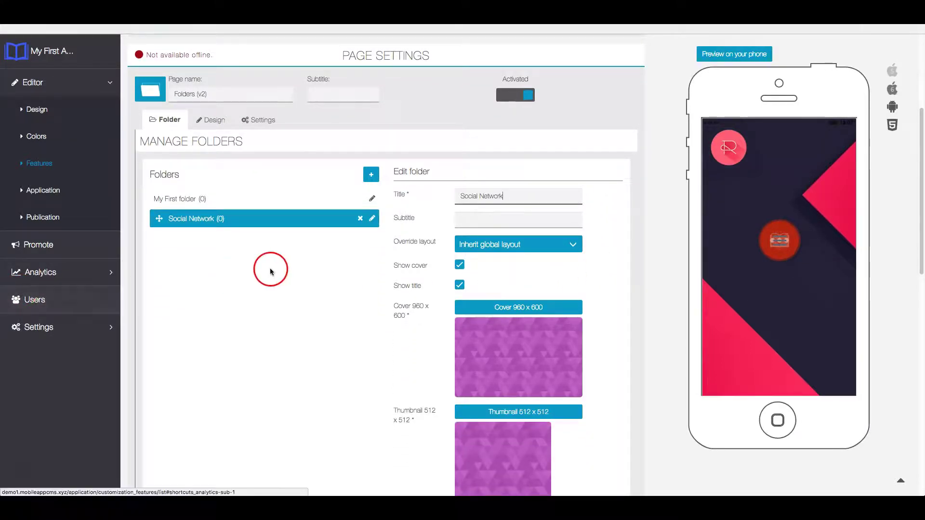
{"action": "left_click", "coordinate": [331, 272]}
{"action": "scroll", "coordinate": [330, 271], "scroll_direction": "down", "scroll_amount": 5}
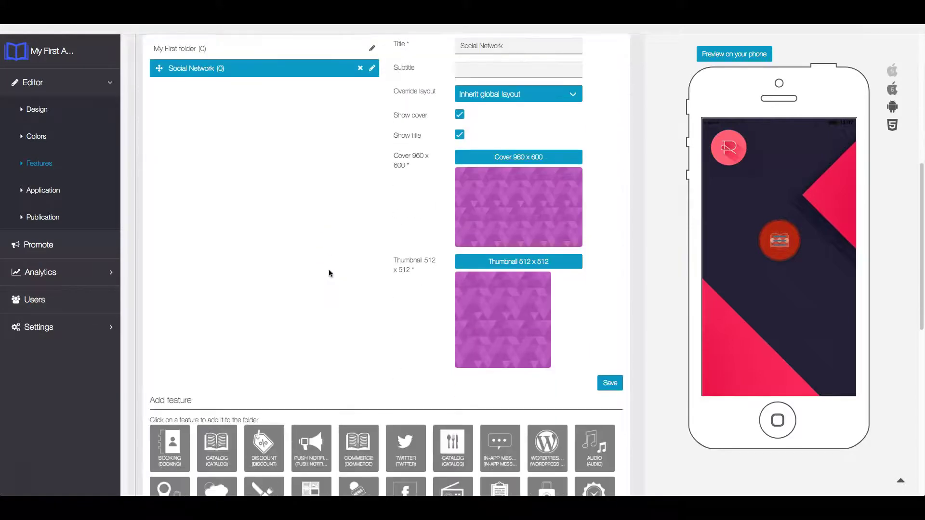
{"action": "scroll", "coordinate": [350, 271], "scroll_direction": "down", "scroll_amount": 1}
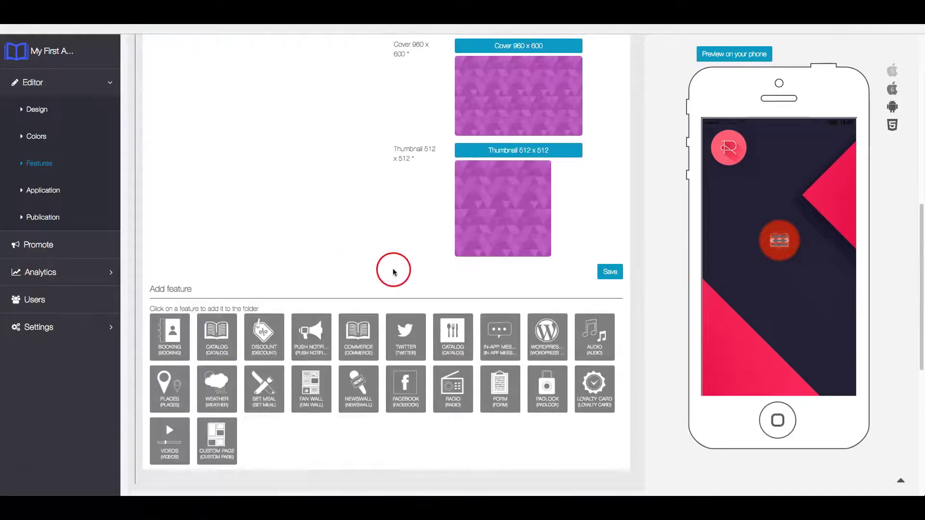
{"action": "left_click", "coordinate": [403, 340]}
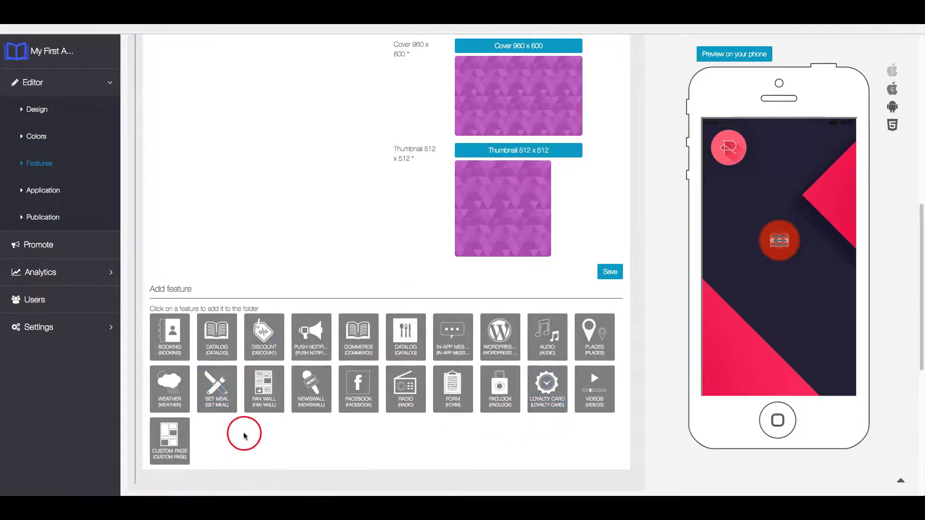
{"action": "left_click", "coordinate": [358, 398]}
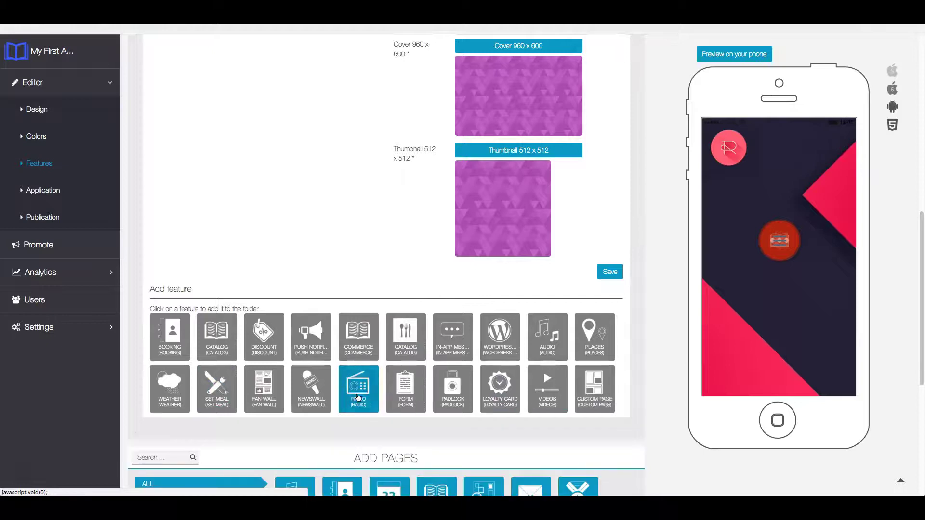
{"action": "left_click", "coordinate": [612, 272]}
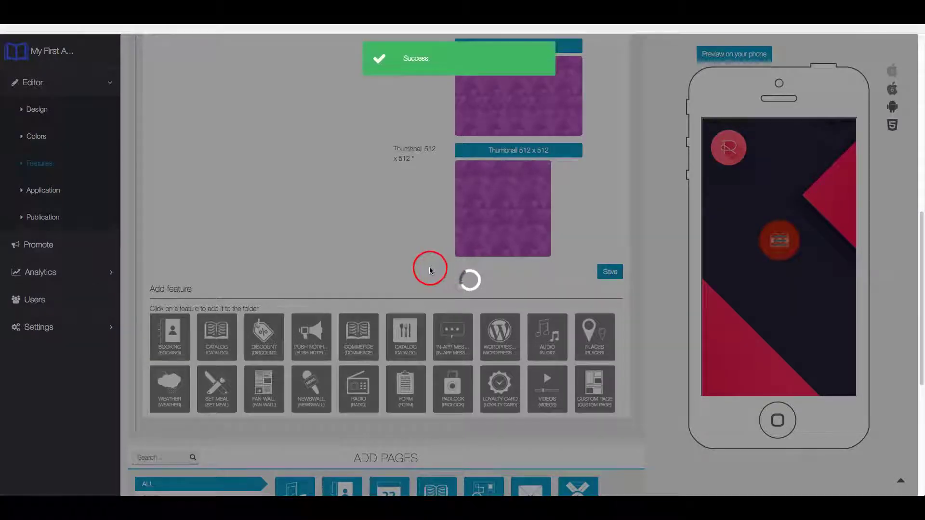
- Select My First folder, create another subfolder in it and title it "Contact"
{"action": "scroll", "coordinate": [411, 268], "scroll_direction": "up", "scroll_amount": 4}
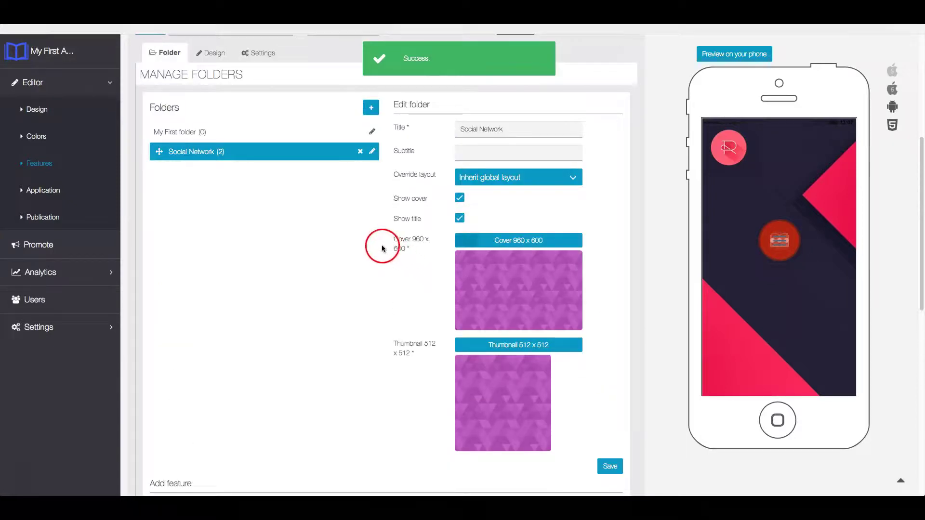
{"action": "left_click", "coordinate": [234, 139]}
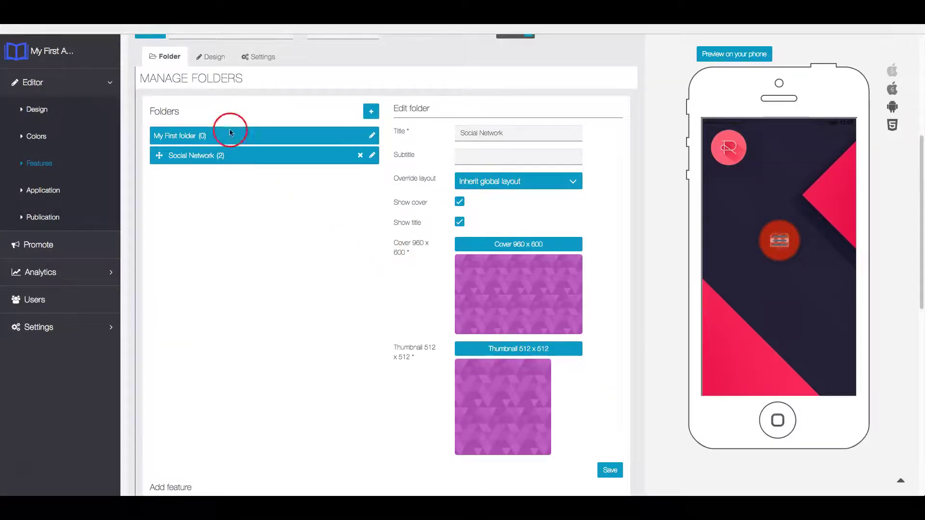
{"action": "left_click", "coordinate": [363, 113]}
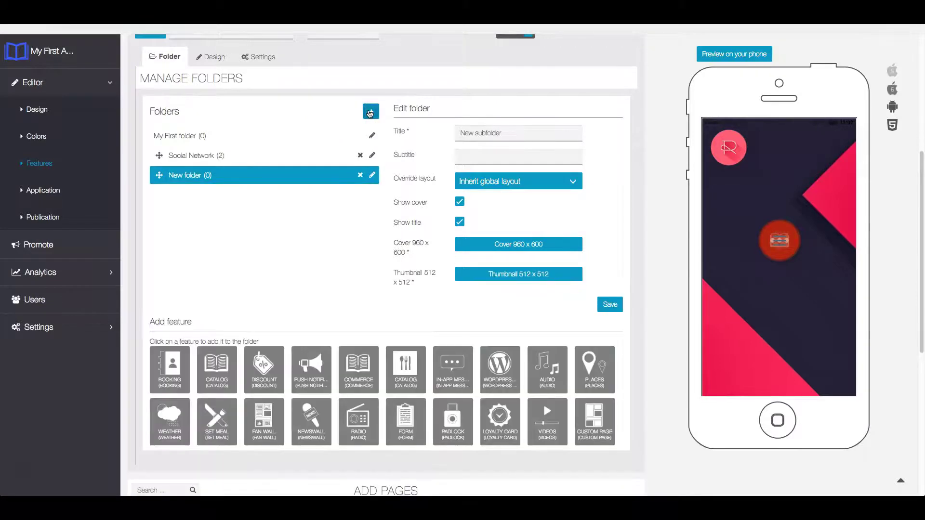
{"action": "left_click", "coordinate": [515, 134]}
{"action": "triple_click", "coordinate": [515, 134]}
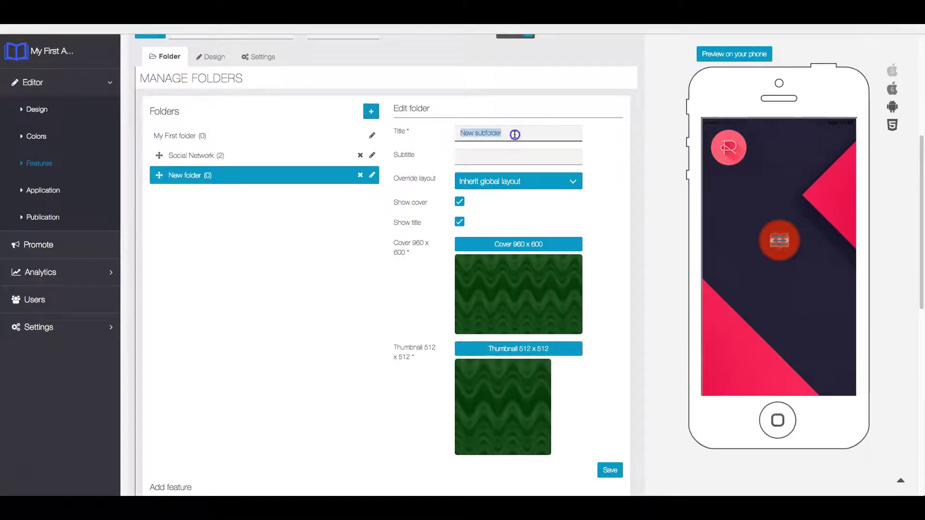
{"action": "type", "text": "Contact"}
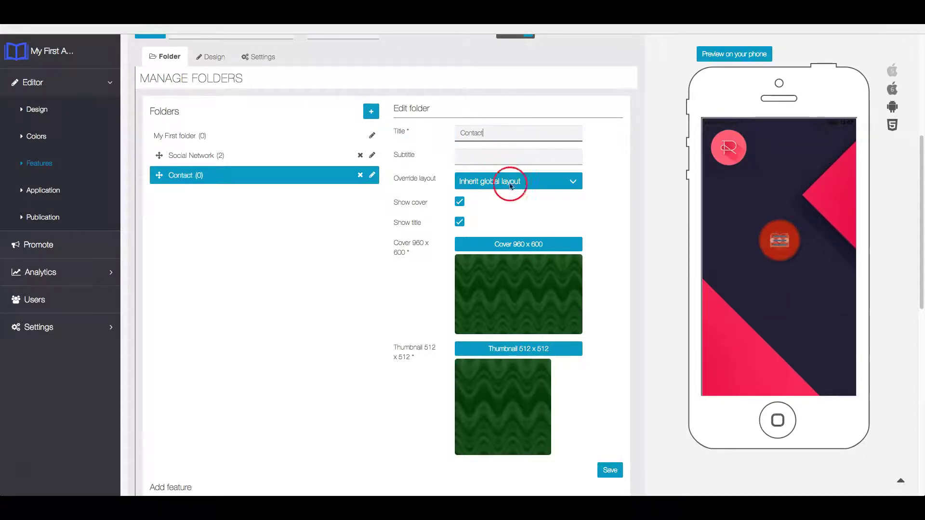
- Add the Push Notifications and In-App Messages features to the Contact folder and save the folder
{"action": "left_click", "coordinate": [343, 288]}
{"action": "scroll", "coordinate": [344, 291], "scroll_direction": "down", "scroll_amount": 4}
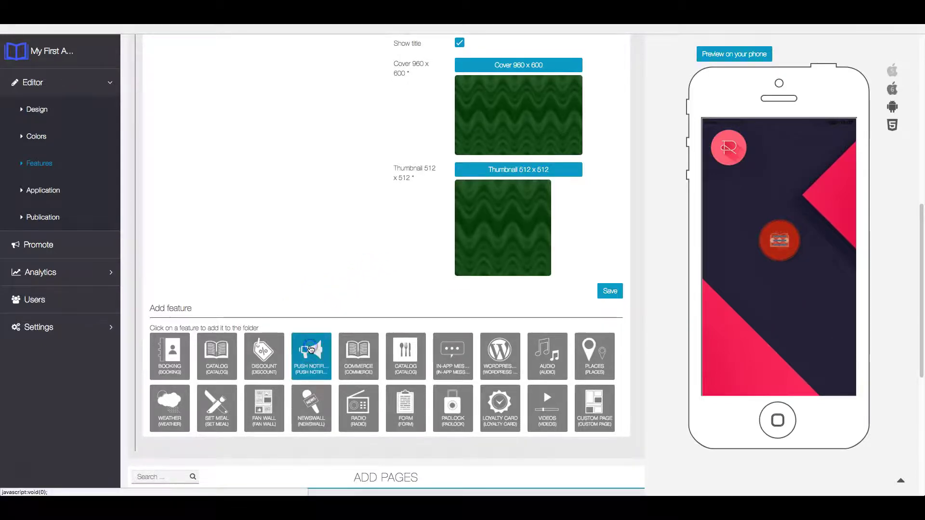
{"action": "left_click", "coordinate": [311, 349]}
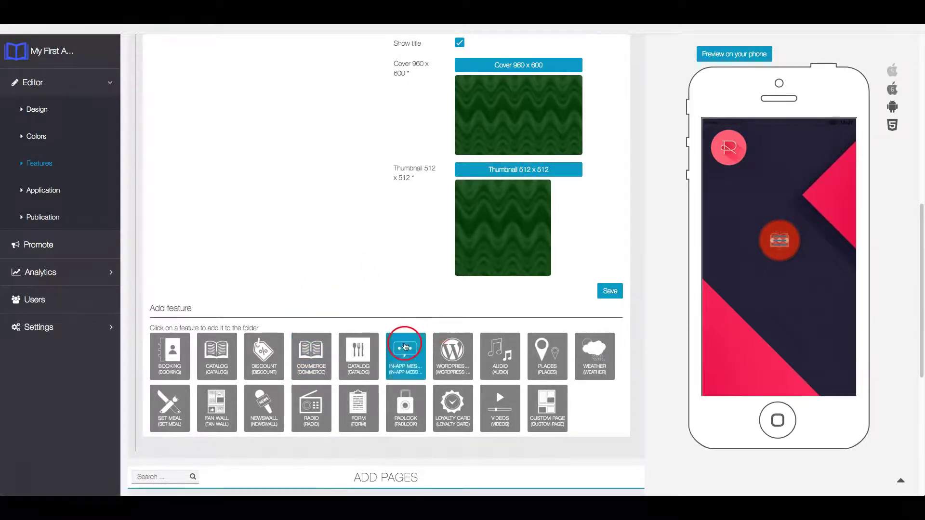
{"action": "left_click", "coordinate": [405, 347]}
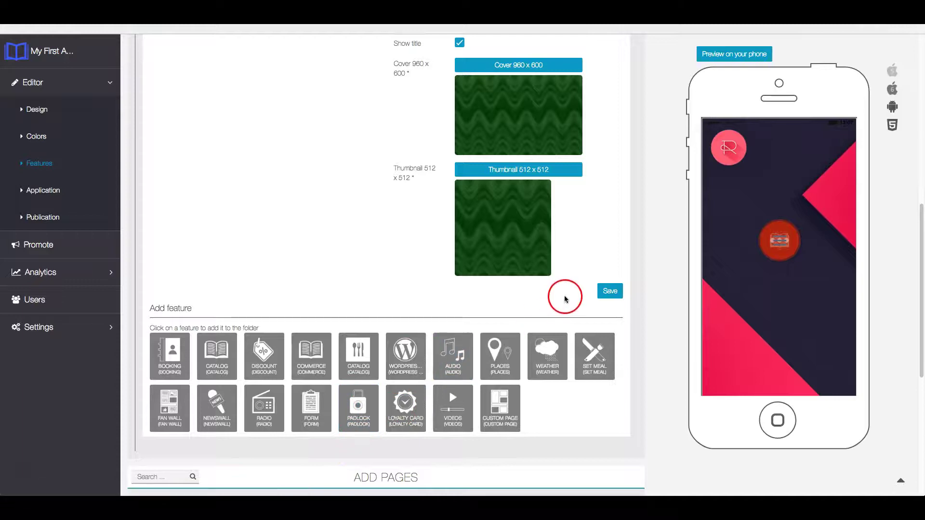
{"action": "left_click", "coordinate": [610, 293]}
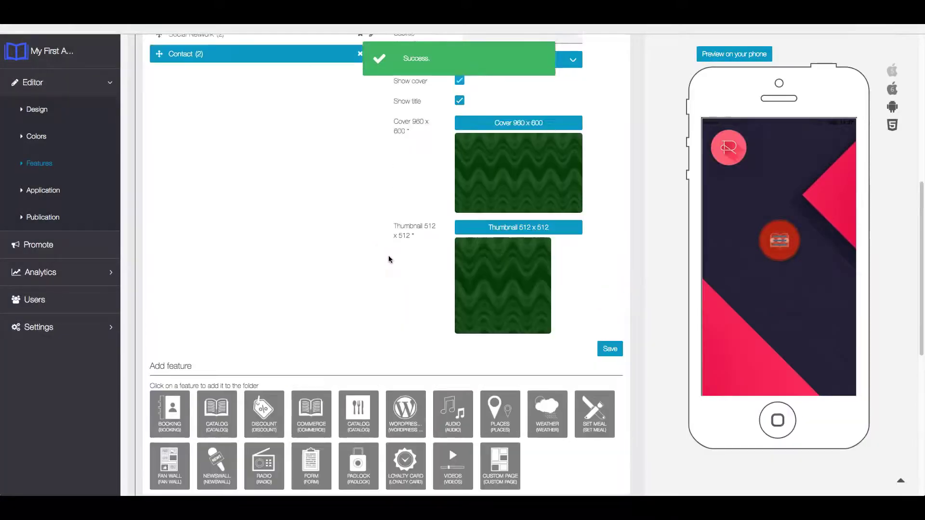
- Reload the features editor to refresh the phone preview, and block the site's request to store files on the device
{"action": "scroll", "coordinate": [390, 260], "scroll_direction": "up", "scroll_amount": 4}
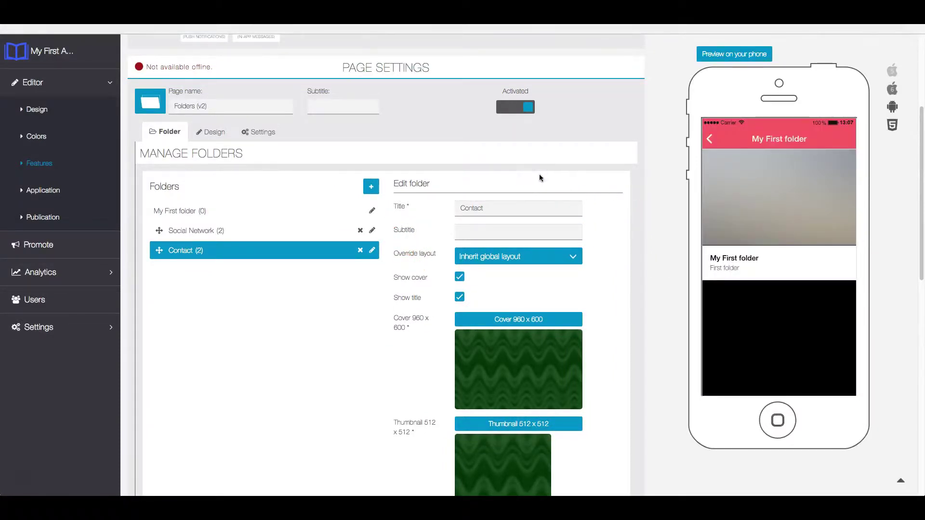
{"action": "left_click", "coordinate": [536, 175]}
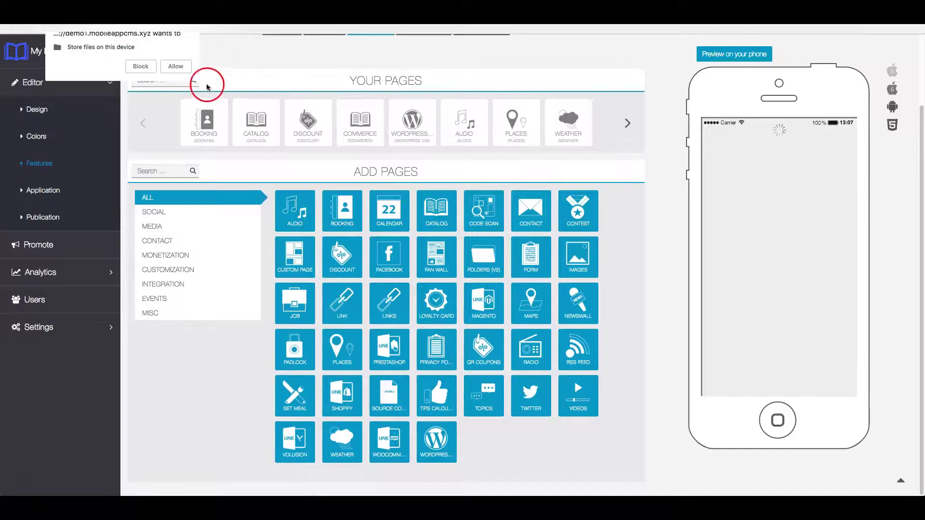
{"action": "left_click", "coordinate": [147, 67]}
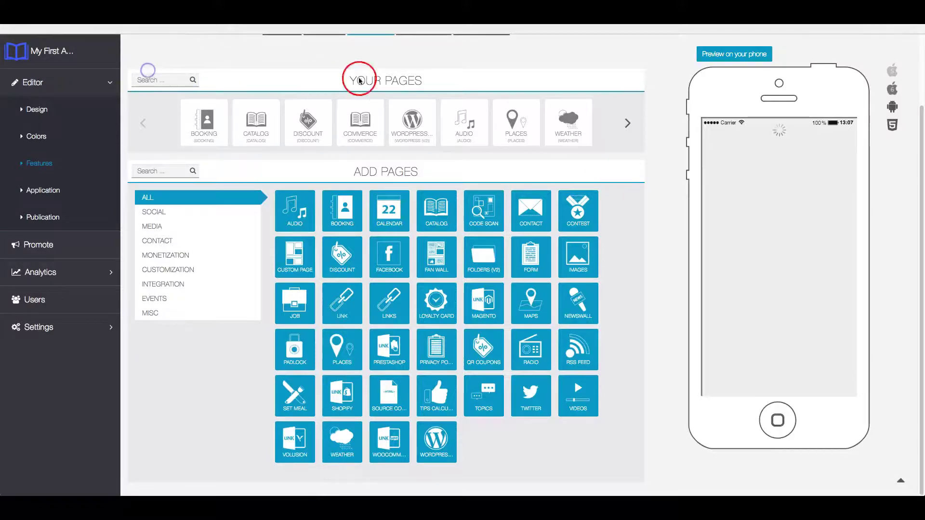
- Open the Folders (v2) page and view the Social Network and Contact subfolders in the phone preview, returning to My First folder
{"action": "left_click", "coordinate": [628, 124]}
{"action": "left_click", "coordinate": [415, 121]}
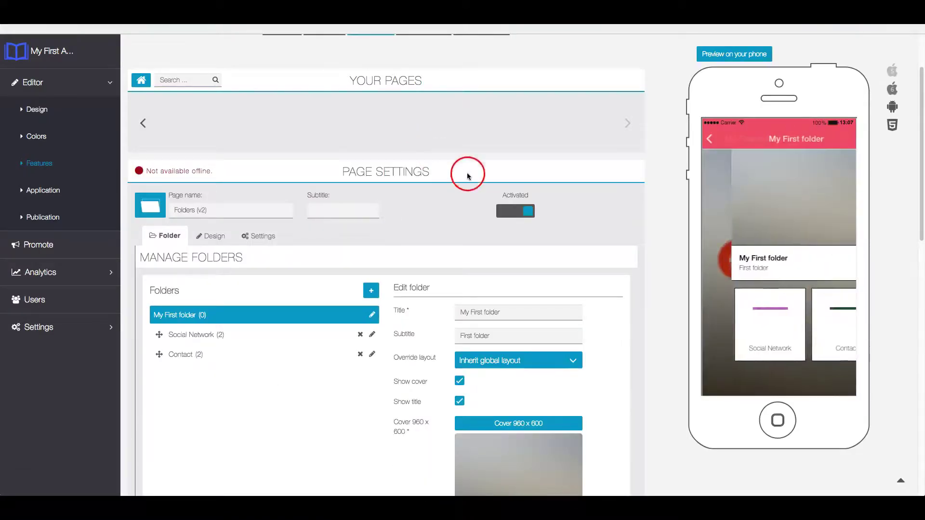
{"action": "left_click", "coordinate": [752, 313]}
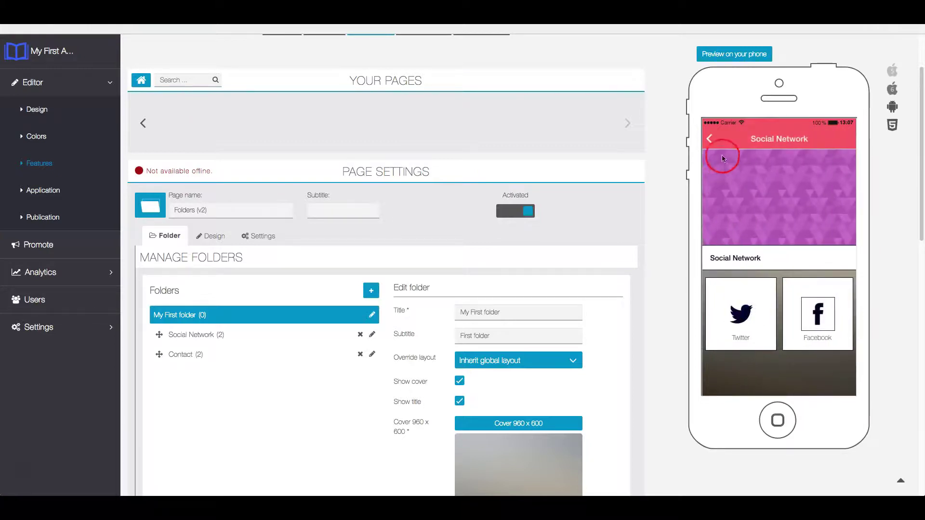
{"action": "left_click", "coordinate": [709, 139]}
{"action": "left_click", "coordinate": [819, 296]}
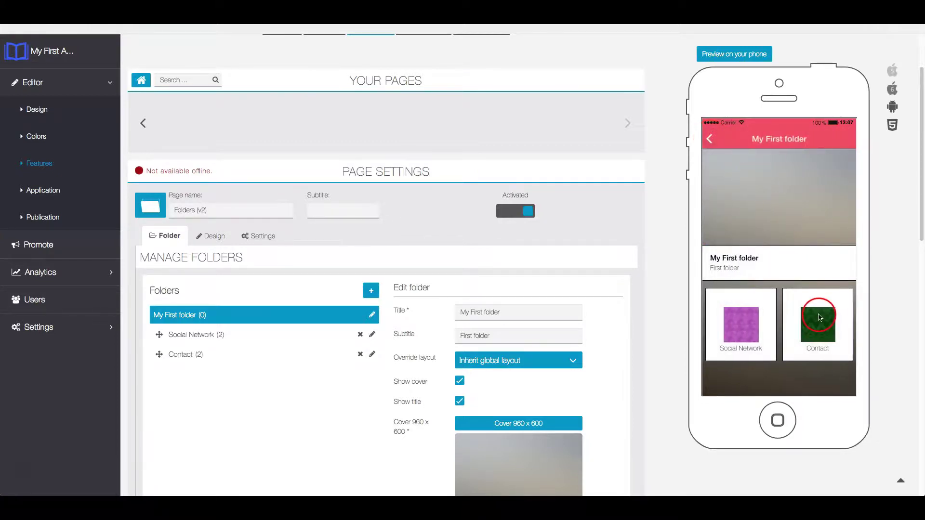
{"action": "left_click", "coordinate": [820, 317]}
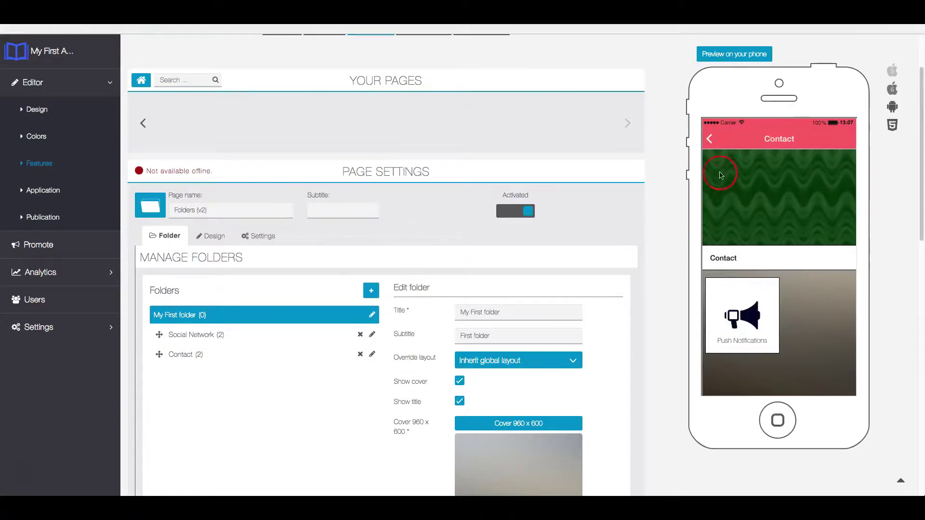
{"action": "left_click", "coordinate": [716, 139]}
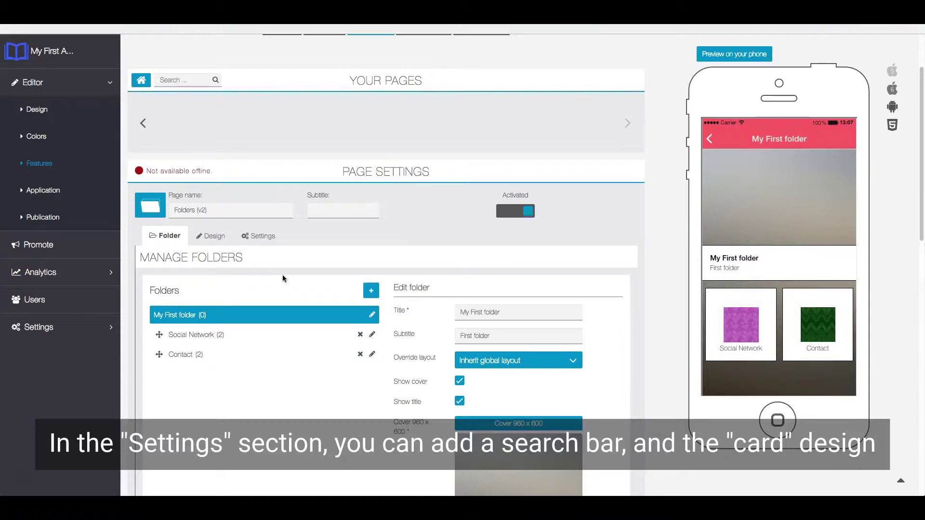
- Enable search in folders and the card design in the Folders (v2) settings
{"action": "left_click", "coordinate": [263, 237]}
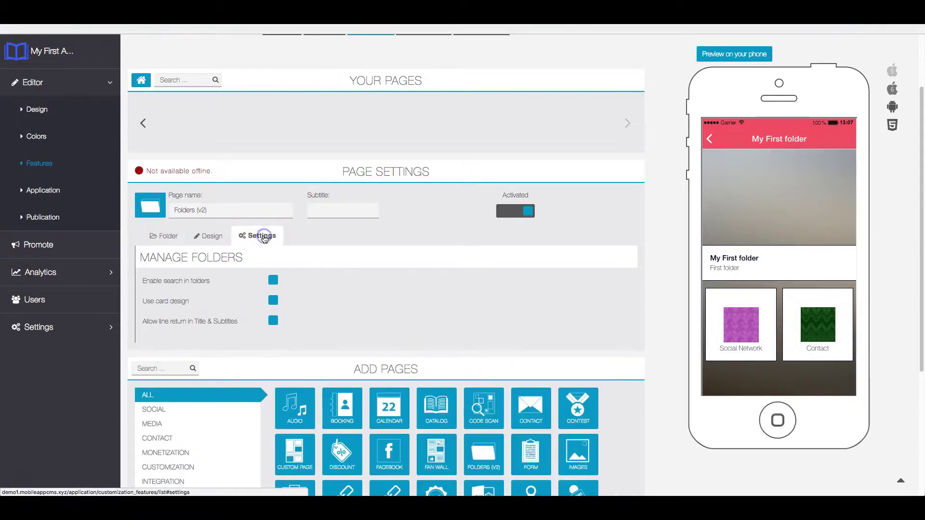
{"action": "left_click", "coordinate": [271, 280]}
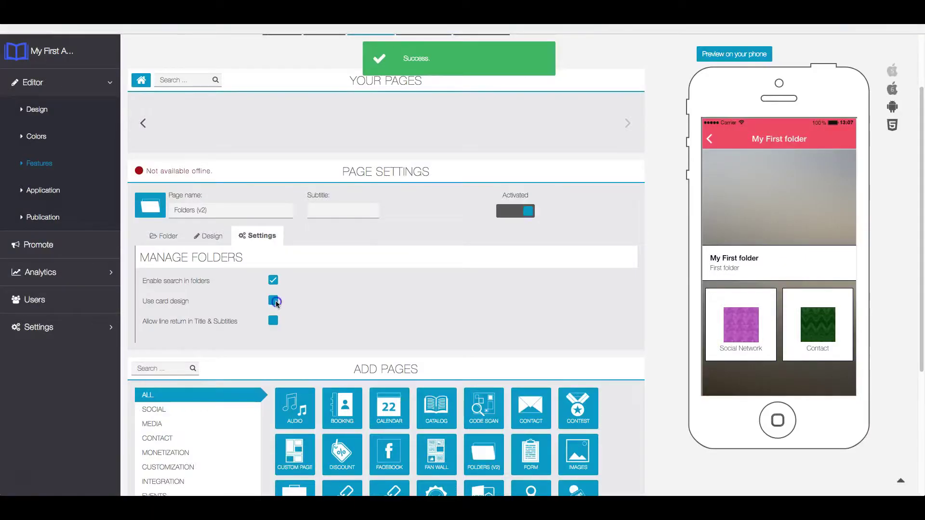
{"action": "left_click", "coordinate": [273, 301]}
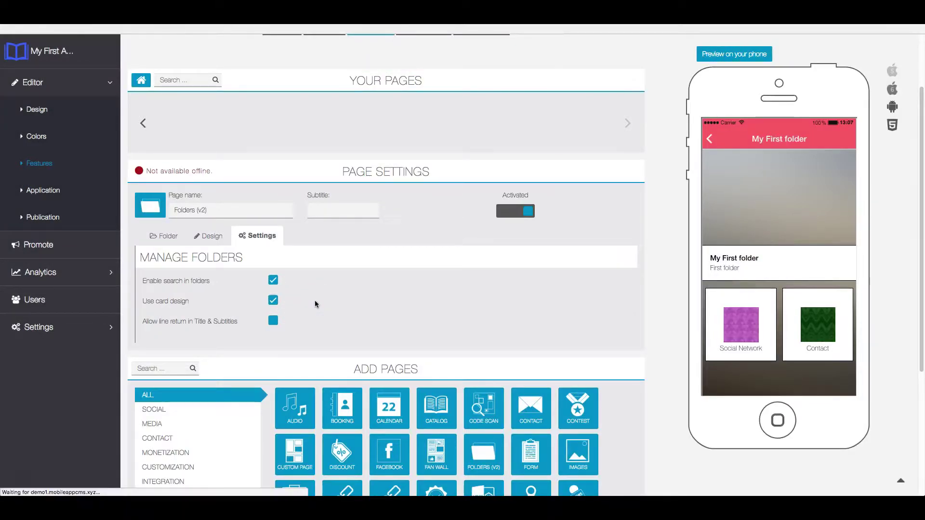
- Reload the features editor, block the site's file storage request and reopen the Folders (v2) page
{"action": "left_click", "coordinate": [337, 285]}
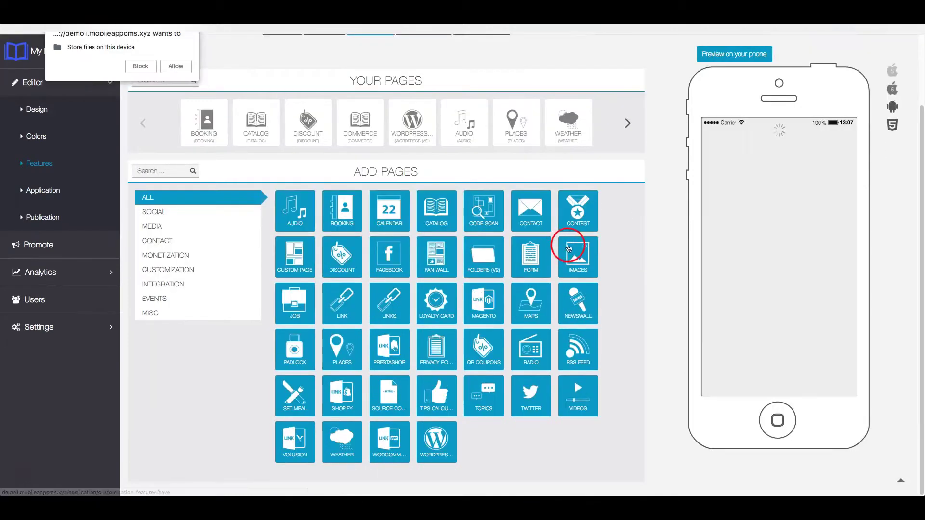
{"action": "left_click", "coordinate": [142, 66]}
{"action": "left_click", "coordinate": [629, 128]}
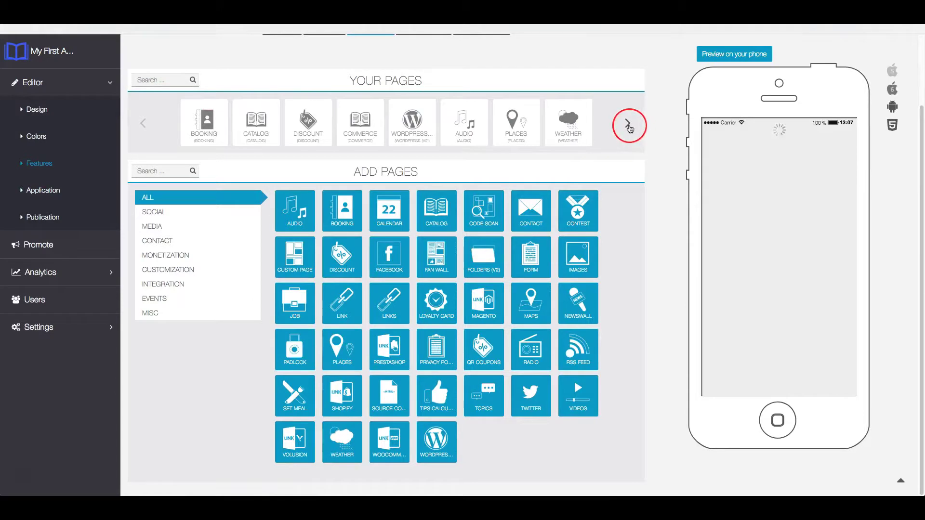
{"action": "left_click", "coordinate": [629, 128]}
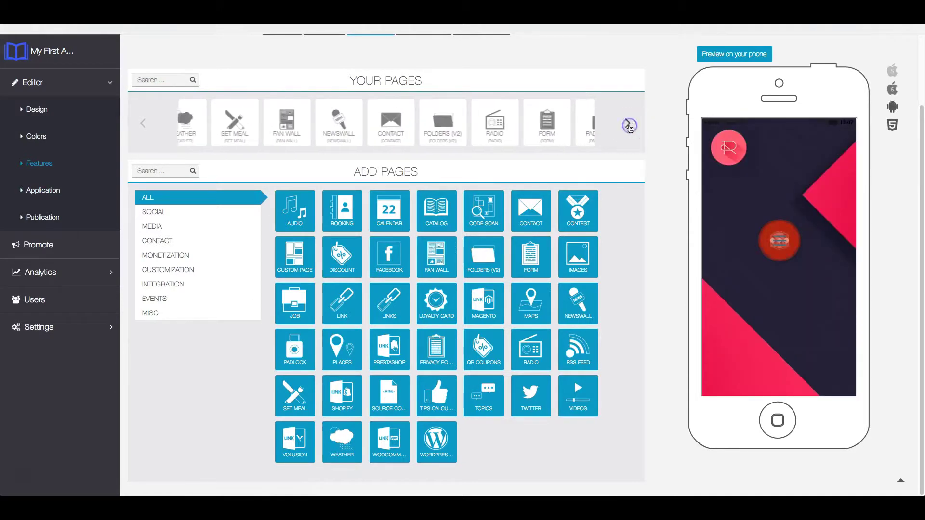
{"action": "left_click", "coordinate": [411, 124]}
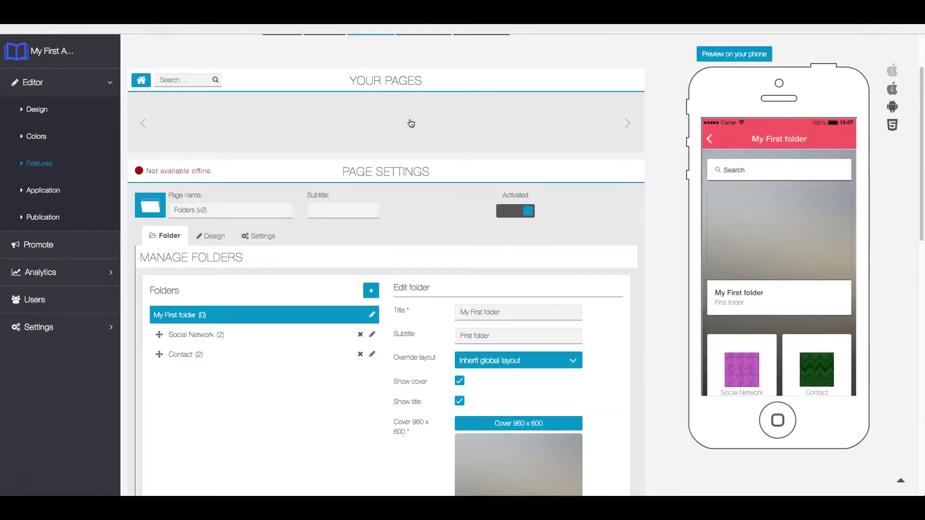
- Test the folder search in the phone preview with "Fac" and clear the search text
{"action": "left_click", "coordinate": [754, 173]}
{"action": "type", "text": "Fac"}
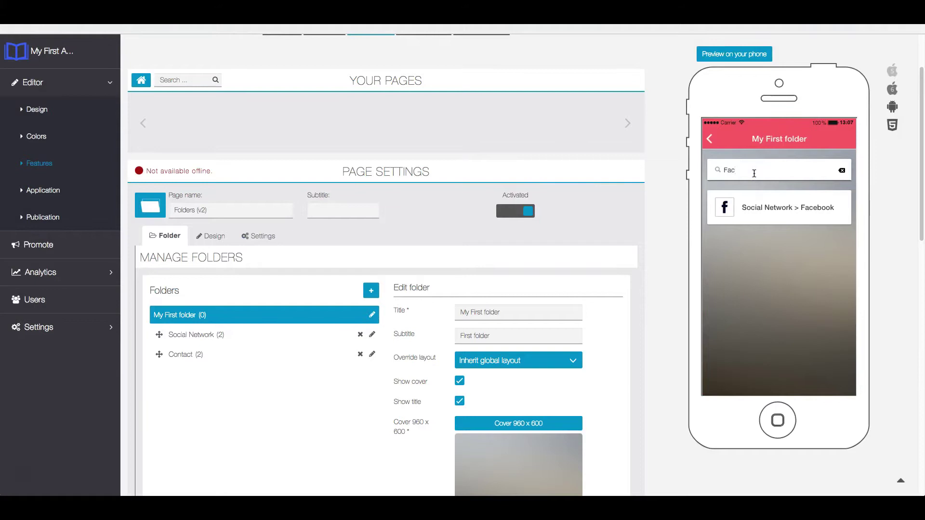
{"action": "key", "text": "BackSpace"}
{"action": "key", "text": "BackSpace"}
{"action": "key", "text": "BackSpace"}
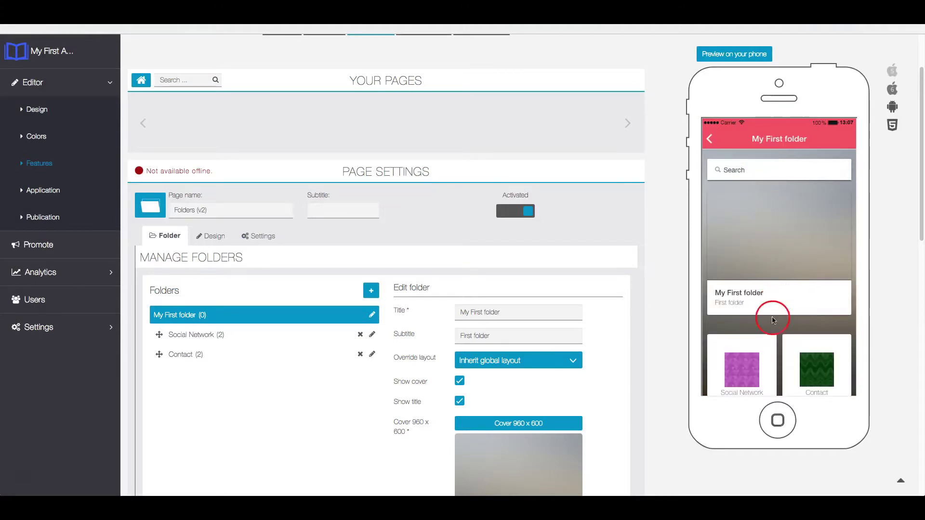
- View the Social Network subfolder in card design in the phone preview and go back to My First folder
{"action": "mouse_move", "coordinate": [781, 320]}
{"action": "left_mouse_down"}
{"action": "mouse_move", "coordinate": [781, 274]}
{"action": "mouse_move", "coordinate": [785, 302]}
{"action": "mouse_move", "coordinate": [789, 273]}
{"action": "mouse_move", "coordinate": [785, 310]}
{"action": "left_mouse_up"}
{"action": "left_click", "coordinate": [755, 335]}
{"action": "left_click", "coordinate": [721, 137]}
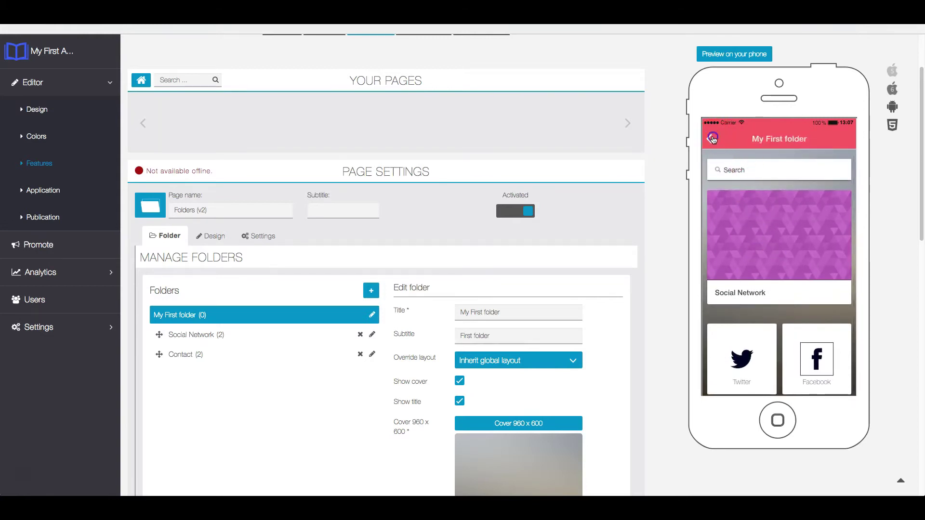